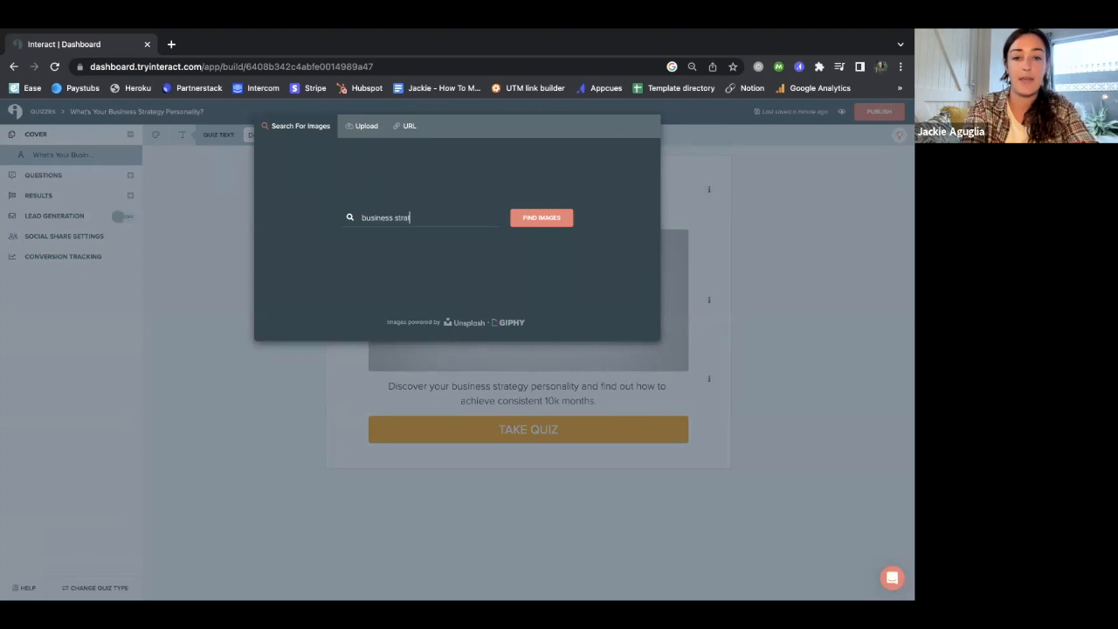
Search for business strategy images and save the cropped photo of the man holding fanned dollar bills as the quiz cover
{"action": "left_click", "coordinate": [550, 220]}
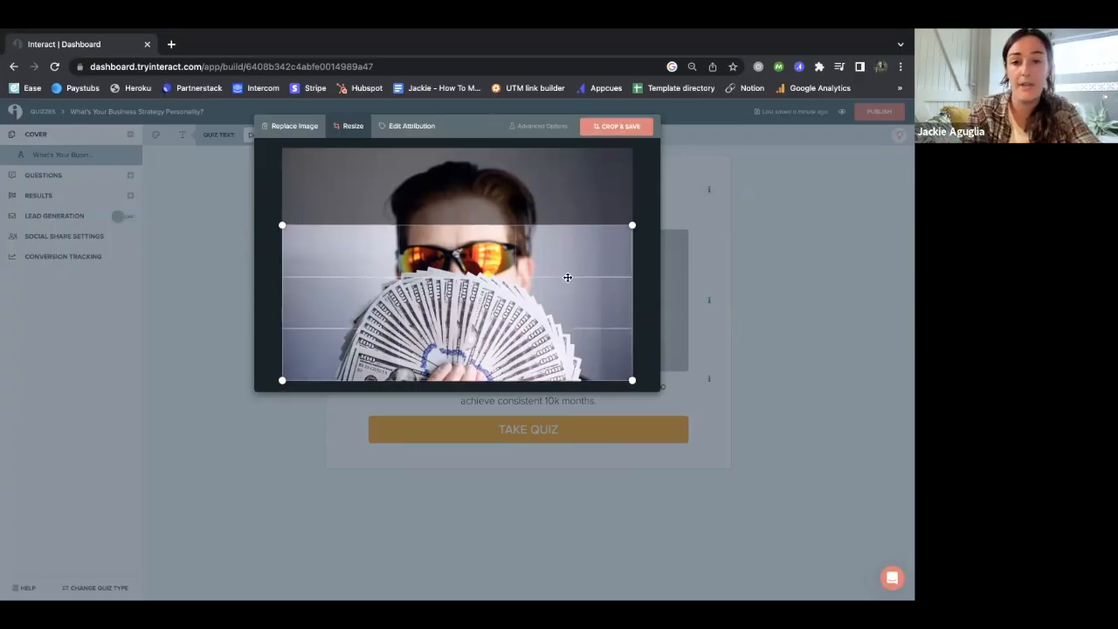
{"action": "left_click", "coordinate": [623, 131]}
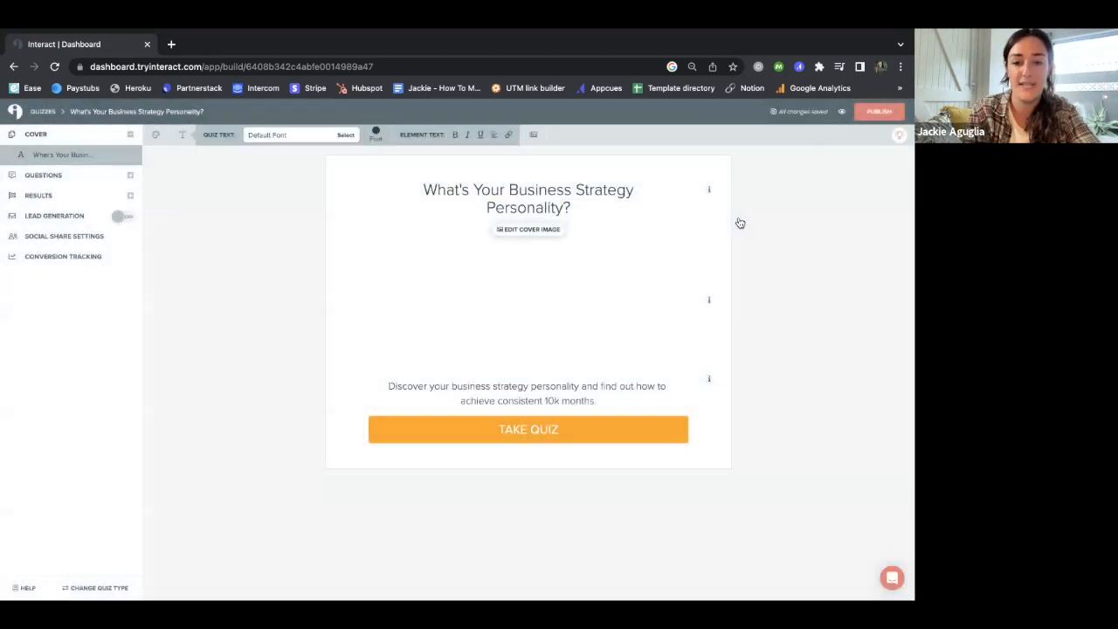
Open the quiz questions and title the first question "What is your approach to marketing?"
{"action": "left_click", "coordinate": [87, 182]}
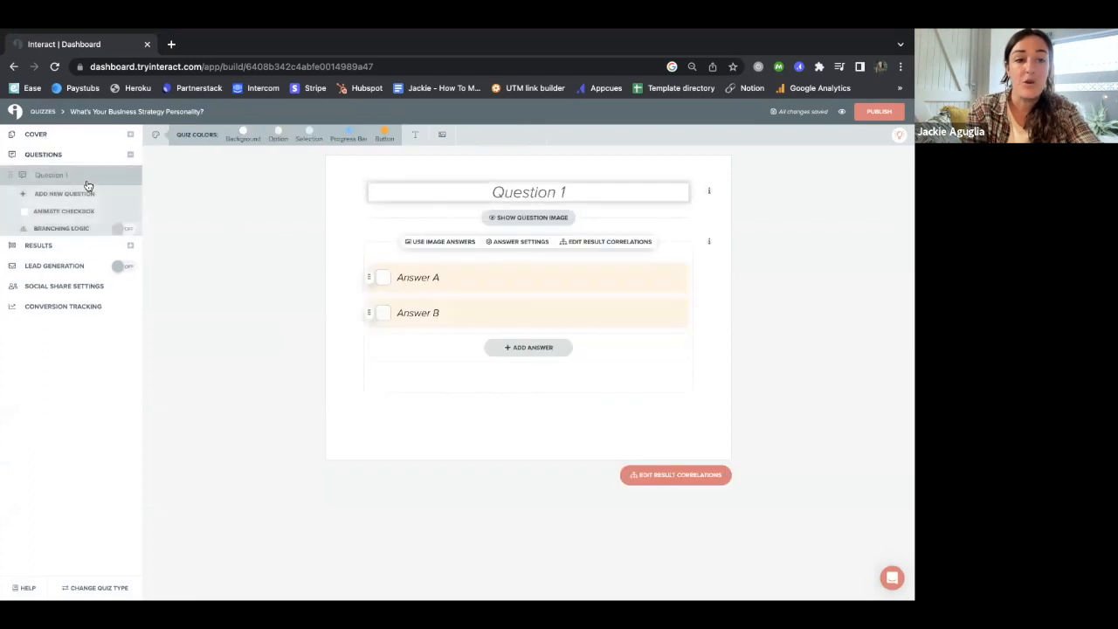
{"action": "left_click", "coordinate": [535, 191]}
{"action": "type", "text": "What is your approach to marketing?"}
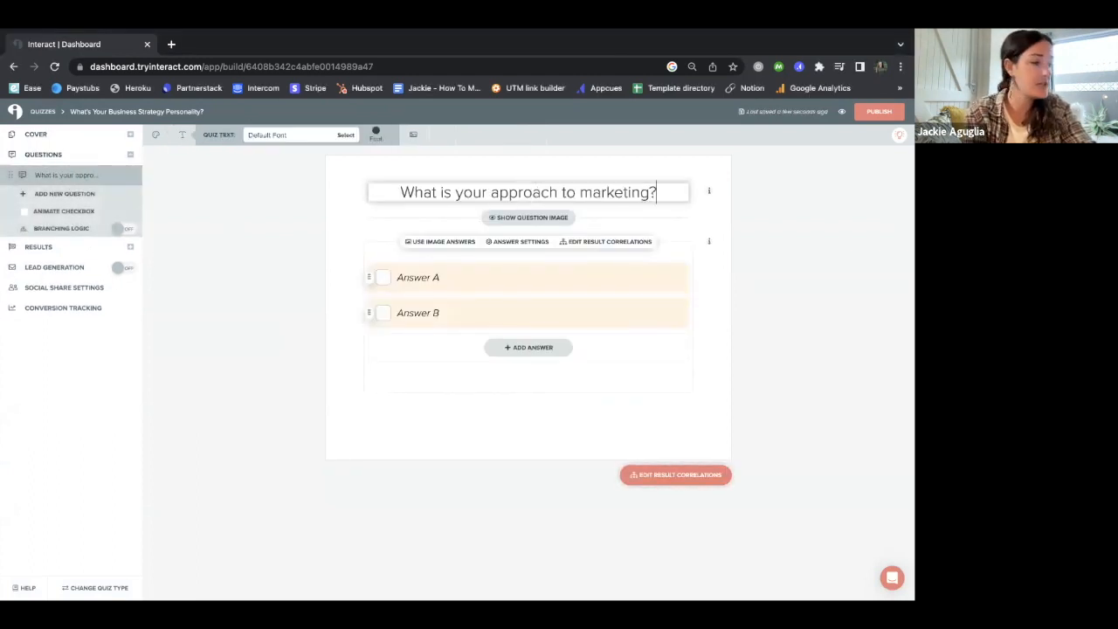
{"action": "key", "text": "super+Tab"}
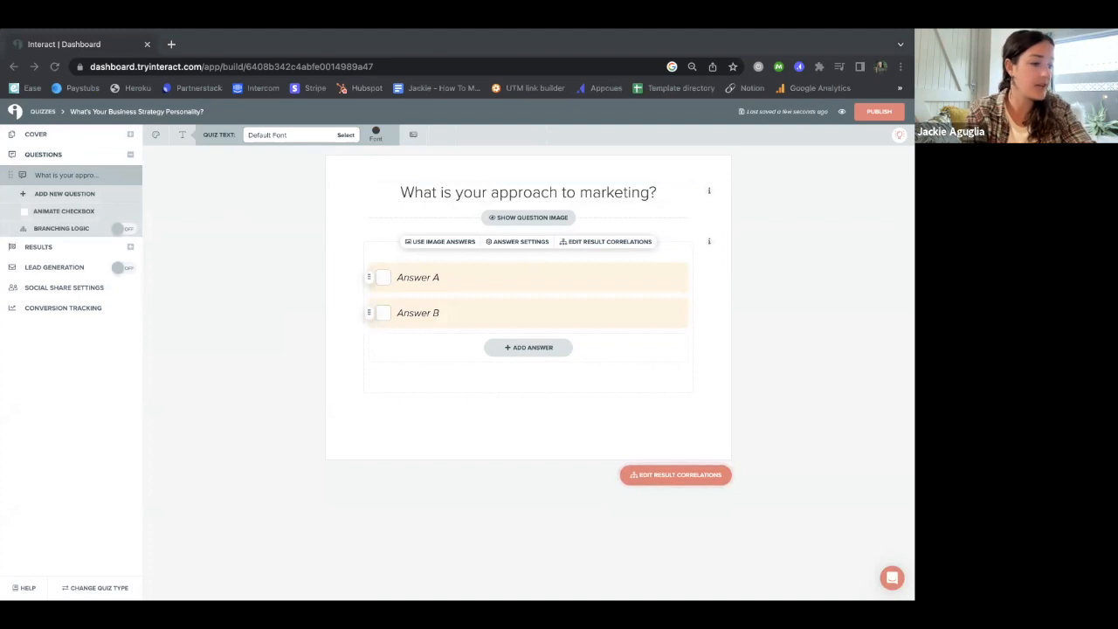
Fill in the marketing question's answers on creating engaging content and investing in paid advertising, and add a third, "I haven't really thought about it."
{"action": "left_click", "coordinate": [429, 278]}
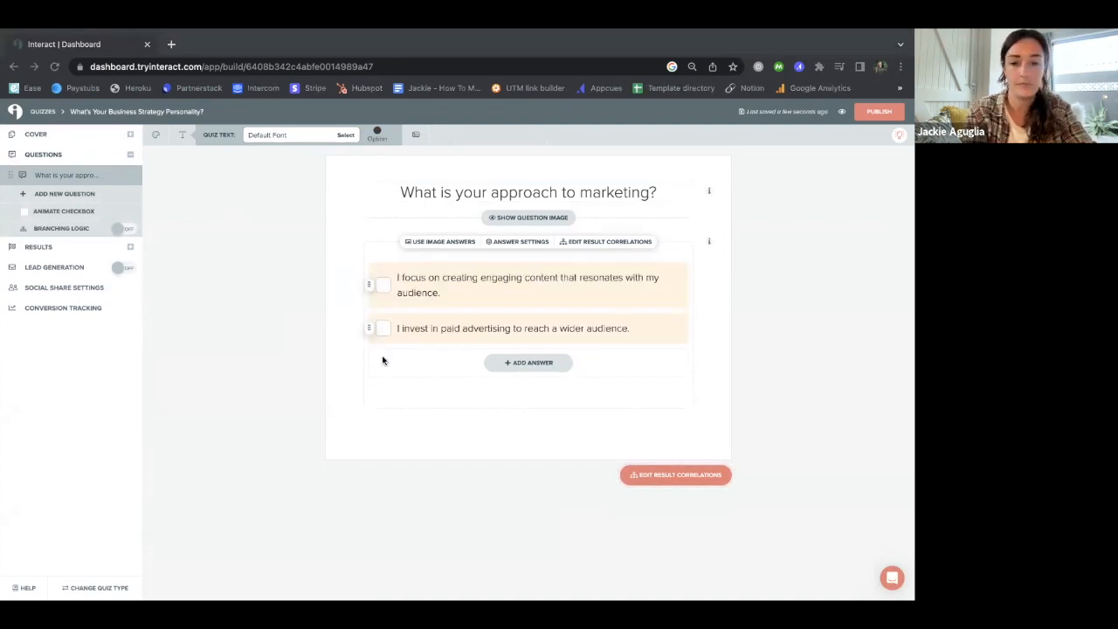
{"action": "left_click", "coordinate": [586, 356]}
{"action": "left_click", "coordinate": [532, 361]}
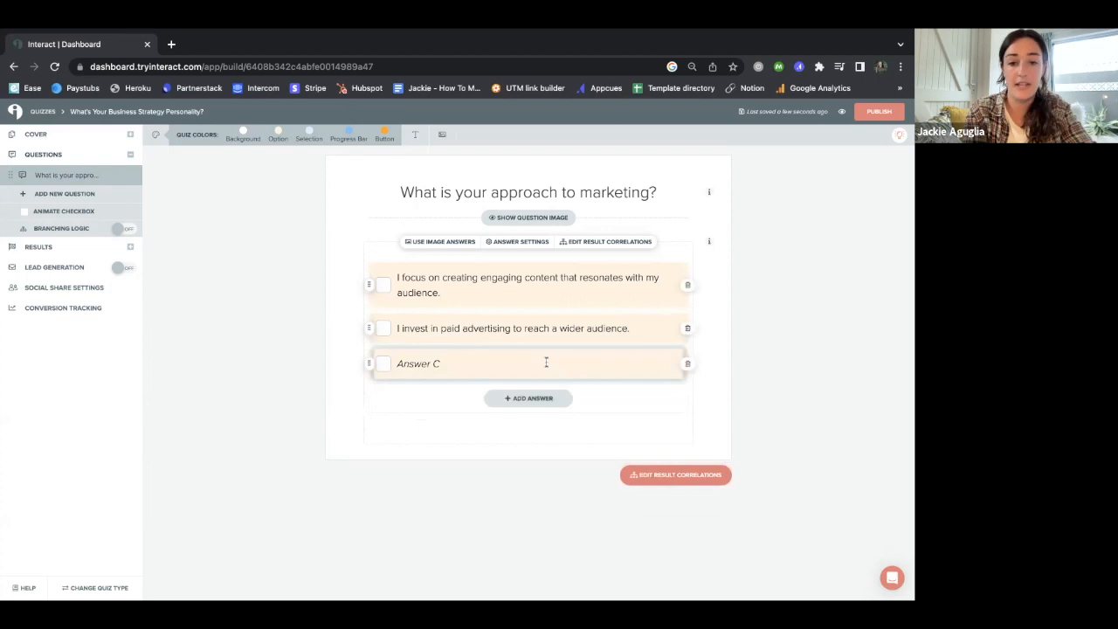
{"action": "left_click", "coordinate": [524, 363]}
{"action": "type", "text": "I haven't really thought about it."}
{"action": "left_click", "coordinate": [701, 420]}
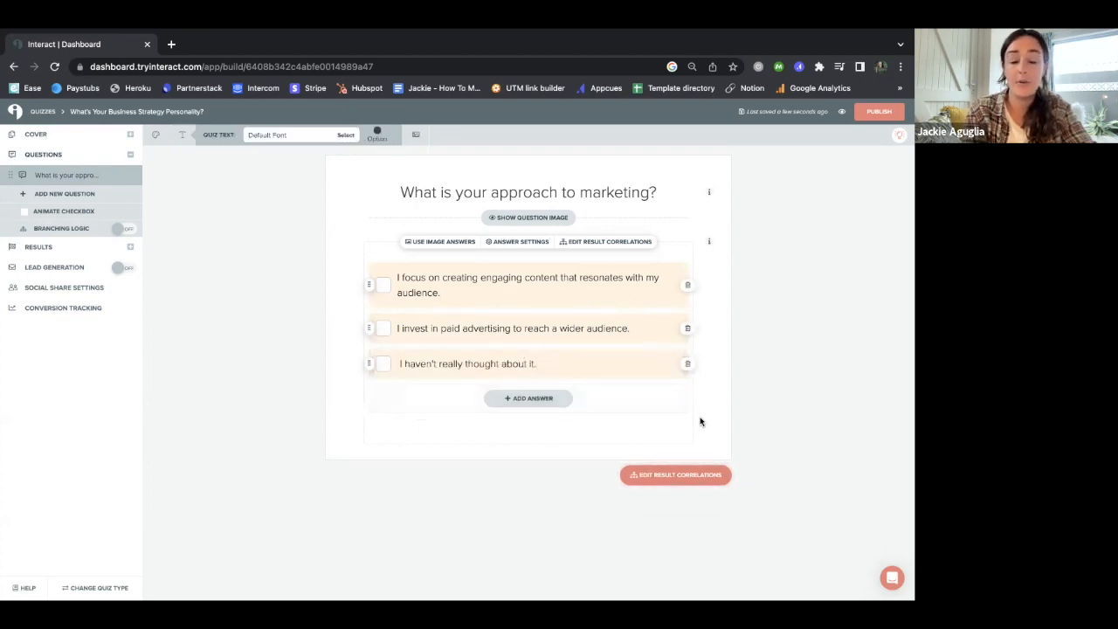
{"action": "left_click", "coordinate": [458, 242]}
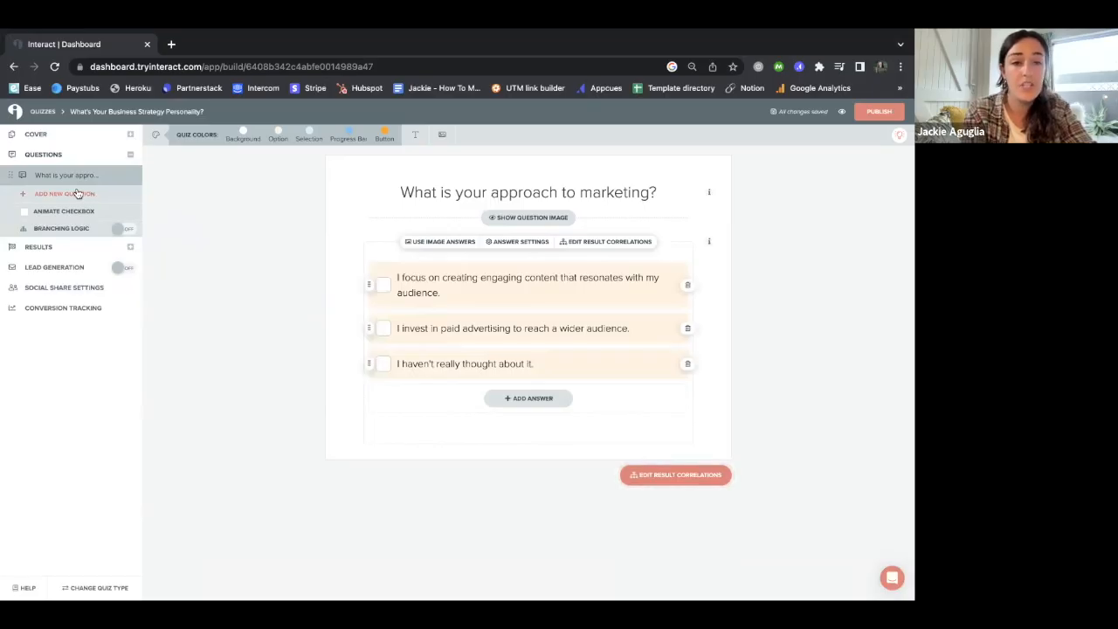
Add a second question titled "How do you handle customer feedback?"
{"action": "left_click", "coordinate": [67, 194]}
{"action": "left_click", "coordinate": [599, 191]}
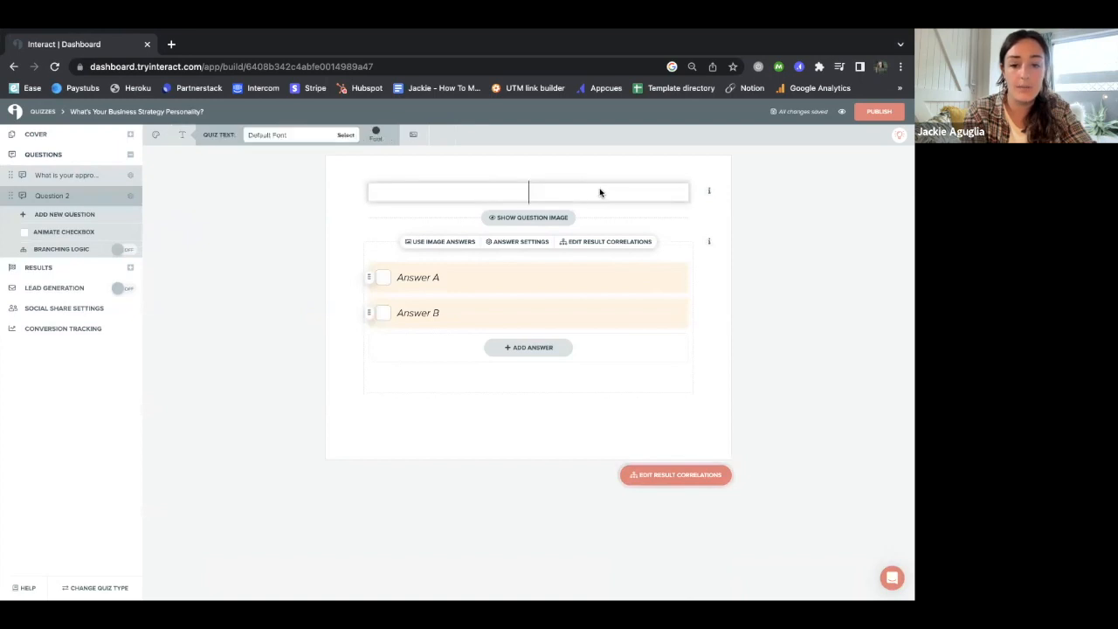
{"action": "type", "text": "How do you handle customer feedback?"}
{"action": "key", "text": "super+Tab"}
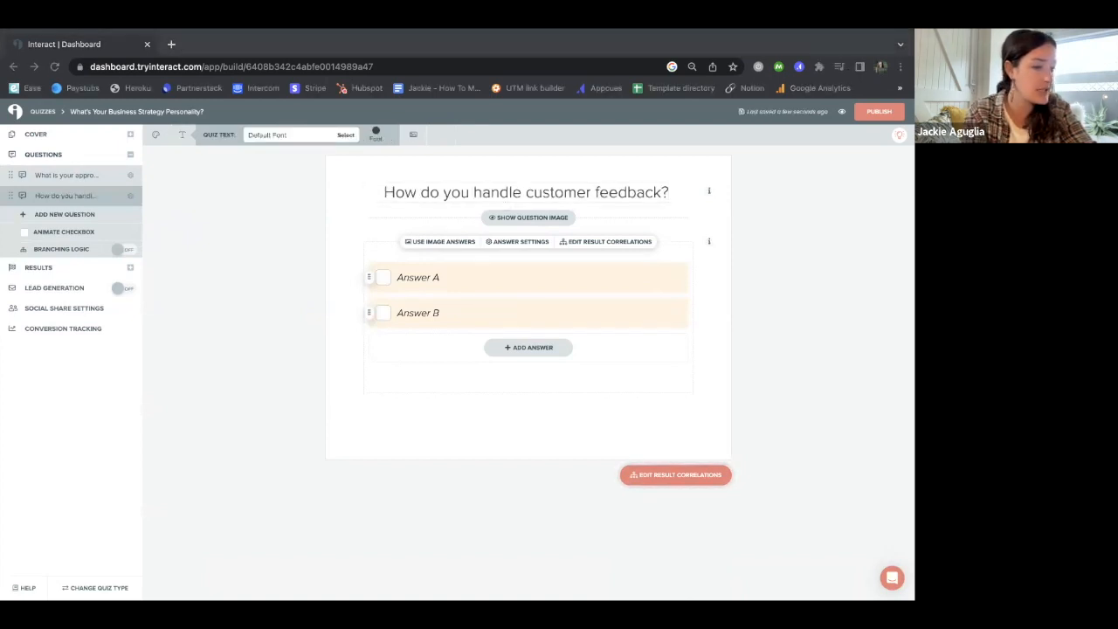
Enter answers "I listen carefully to what my customers are saying and make changes accordingly." and "I take feedback with a grain of salt and trust my instincts."
{"action": "left_click", "coordinate": [487, 277]}
{"action": "type", "text": "I listen carefully to what my customers are saying and make changes accordingly."}
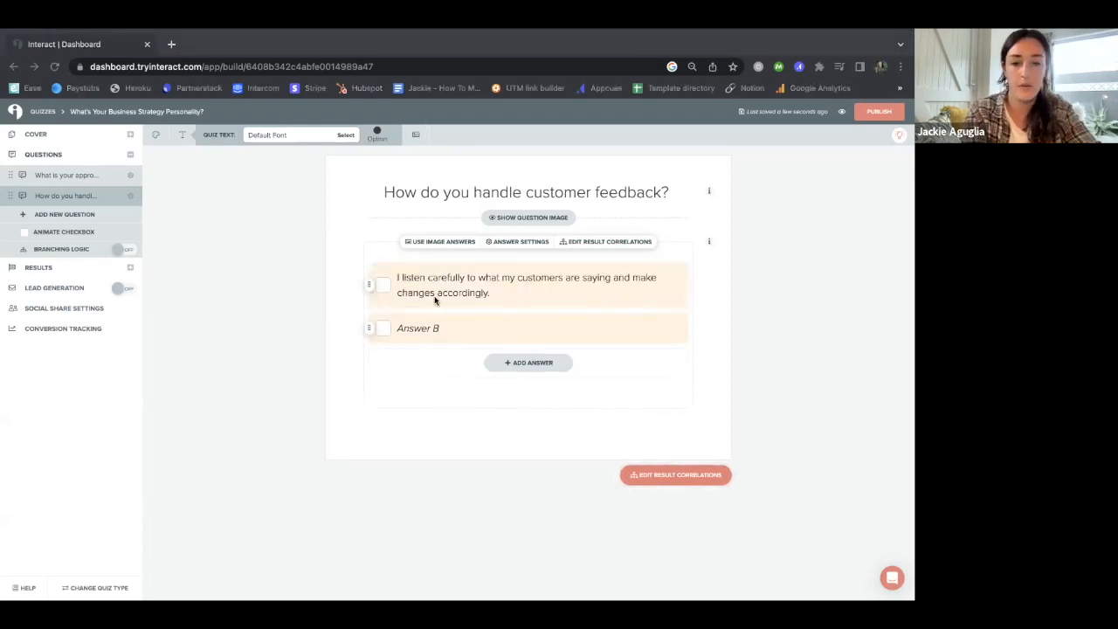
{"action": "left_click", "coordinate": [434, 327]}
{"action": "type", "text": "I take feedback with a grain of salt and trust my instincts."}
Go to the quiz results and title the first result "The Strategist"
{"action": "left_click", "coordinate": [68, 176]}
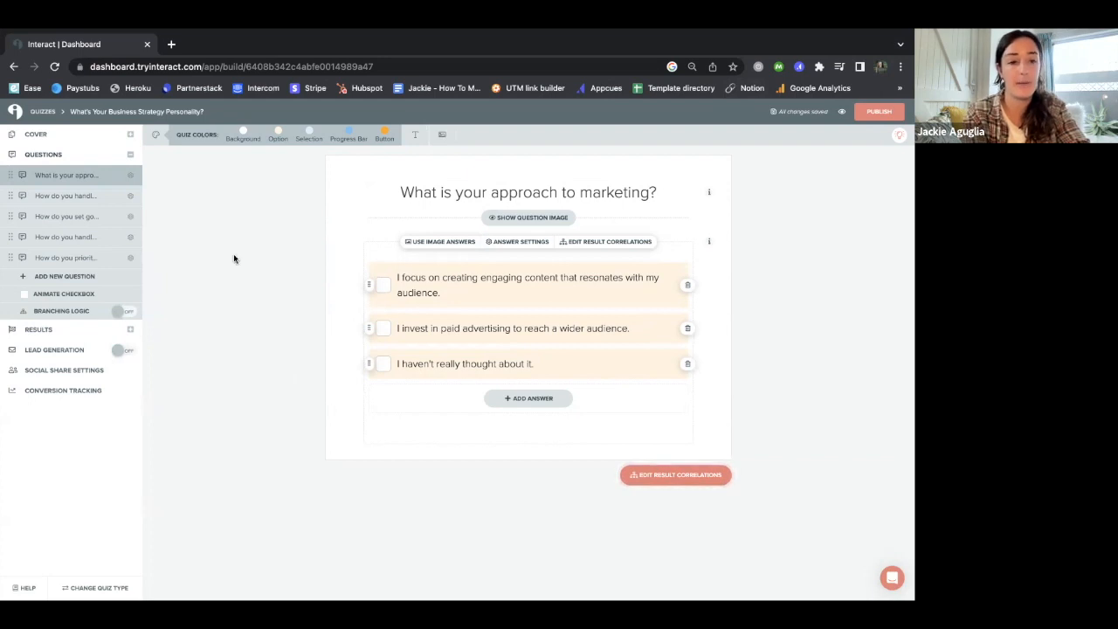
{"action": "left_click", "coordinate": [39, 332]}
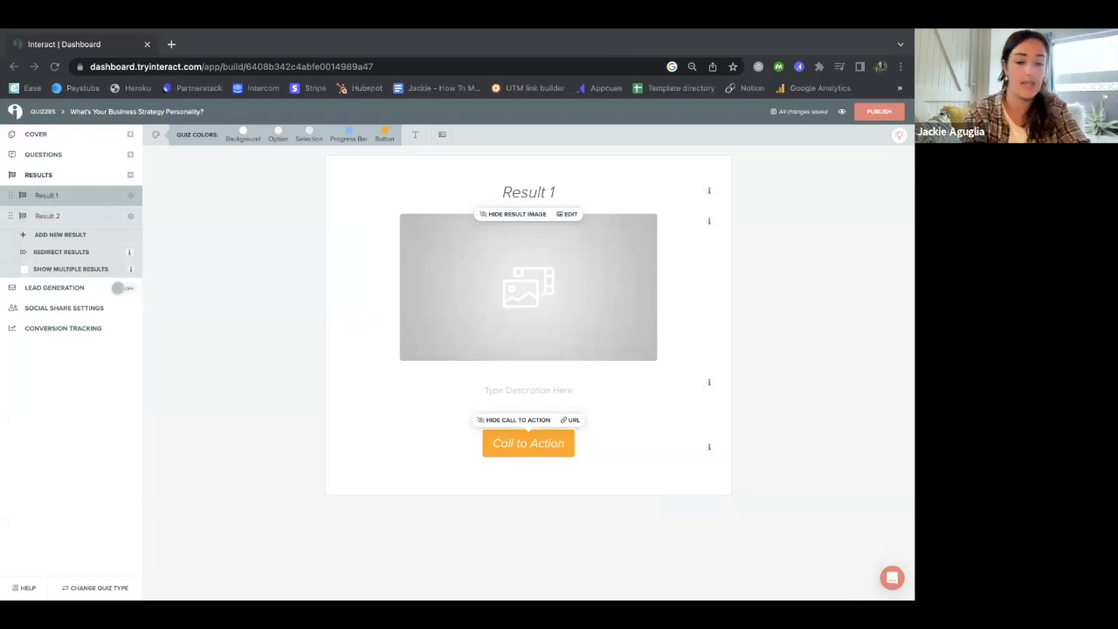
{"action": "triple_click", "coordinate": [553, 192]}
{"action": "type", "text": "The Strategist"}
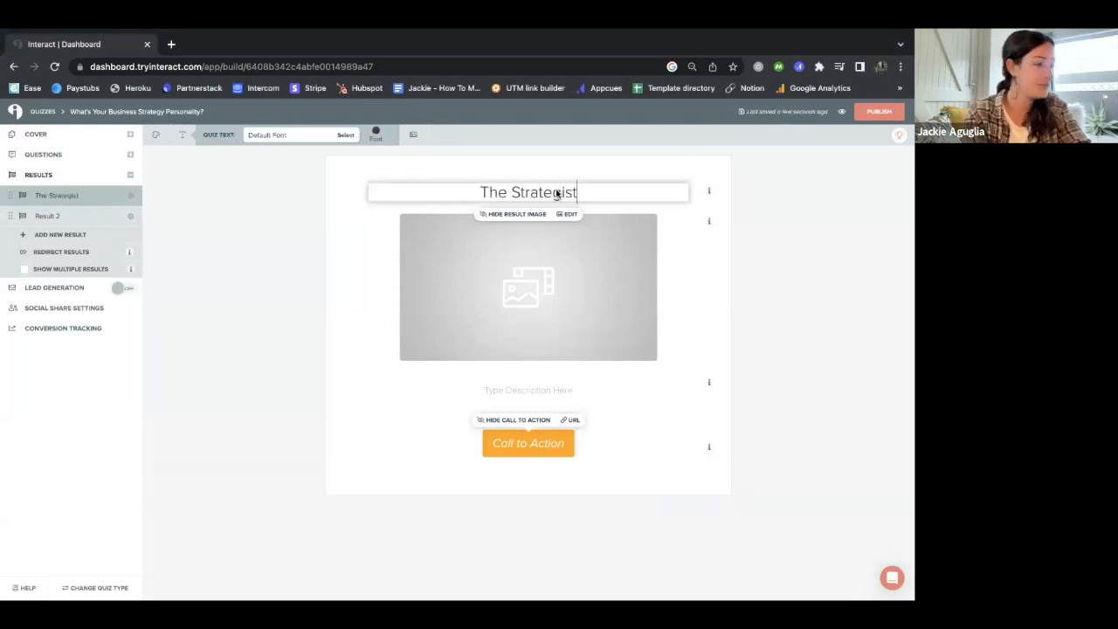
Enter The Strategist's description and split it into three paragraphs, breaking before "You have a strong grasp" and "With your results"
{"action": "left_click", "coordinate": [550, 391]}
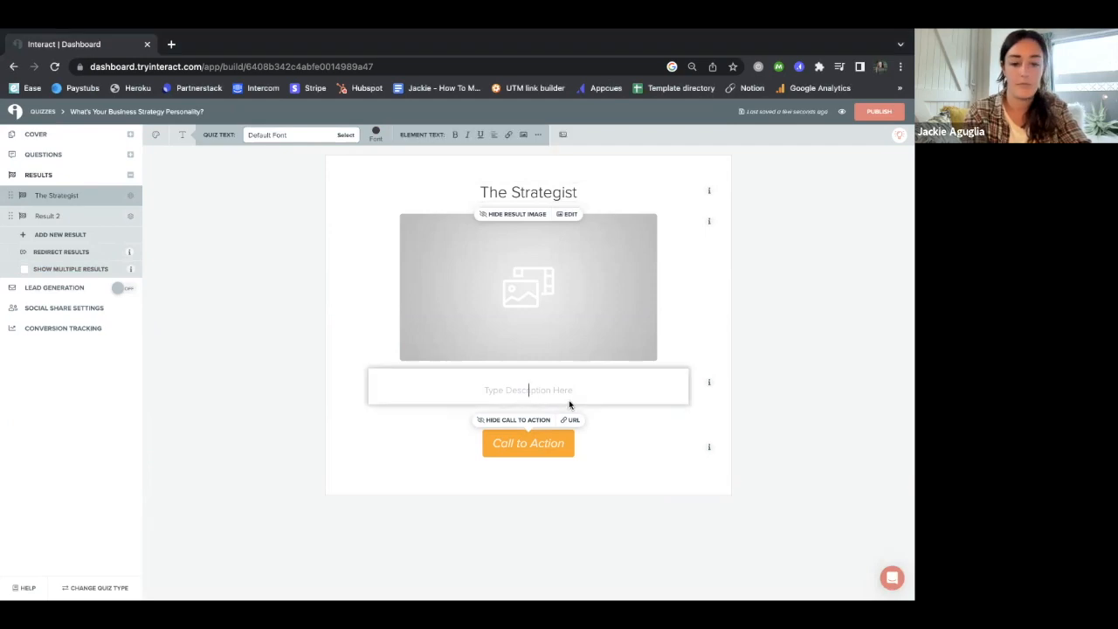
{"action": "type", "text": "Your business strategy personality is The Strategist. You have a strong grasp of your business's strengths and weaknesses and are always looking for ways to improve. Your attention to detail and ability to prioritize tasks will help you achieve your goal of consistent 10k months. With your results, you can focus on identifying specific areas of improvement and implementing a plan to address them."}
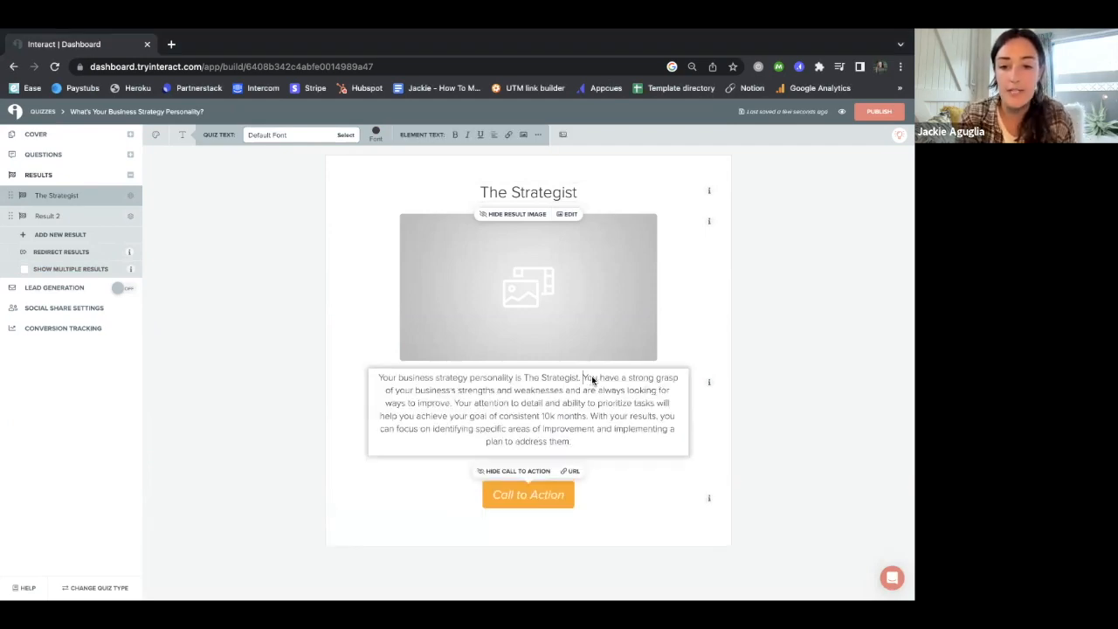
{"action": "key", "text": "Return"}
{"action": "key", "text": "Return"}
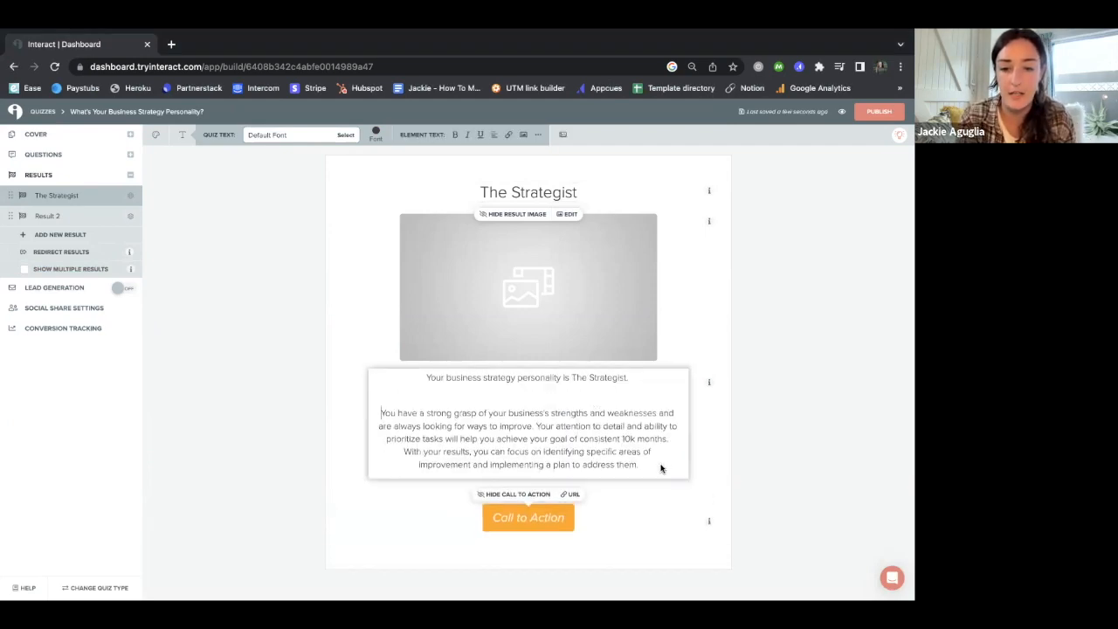
{"action": "left_click", "coordinate": [401, 454]}
{"action": "key", "text": "Return"}
{"action": "key", "text": "Return"}
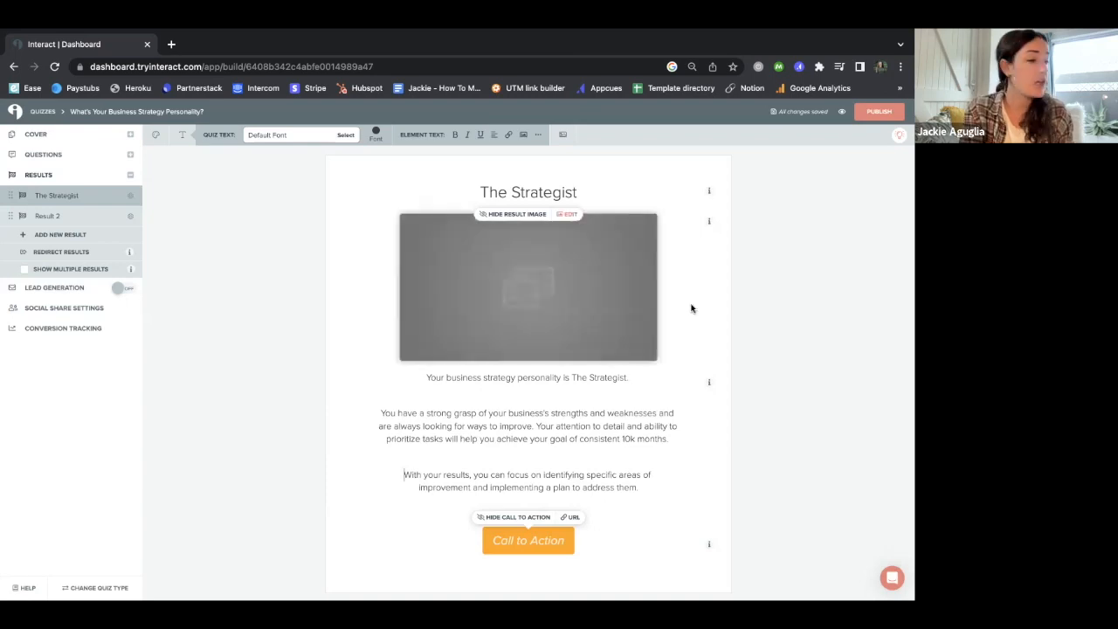
Search images for "successful business" and save the cropped photo of two high-fiving colleagues as The Strategist's result image
{"action": "left_click", "coordinate": [530, 276]}
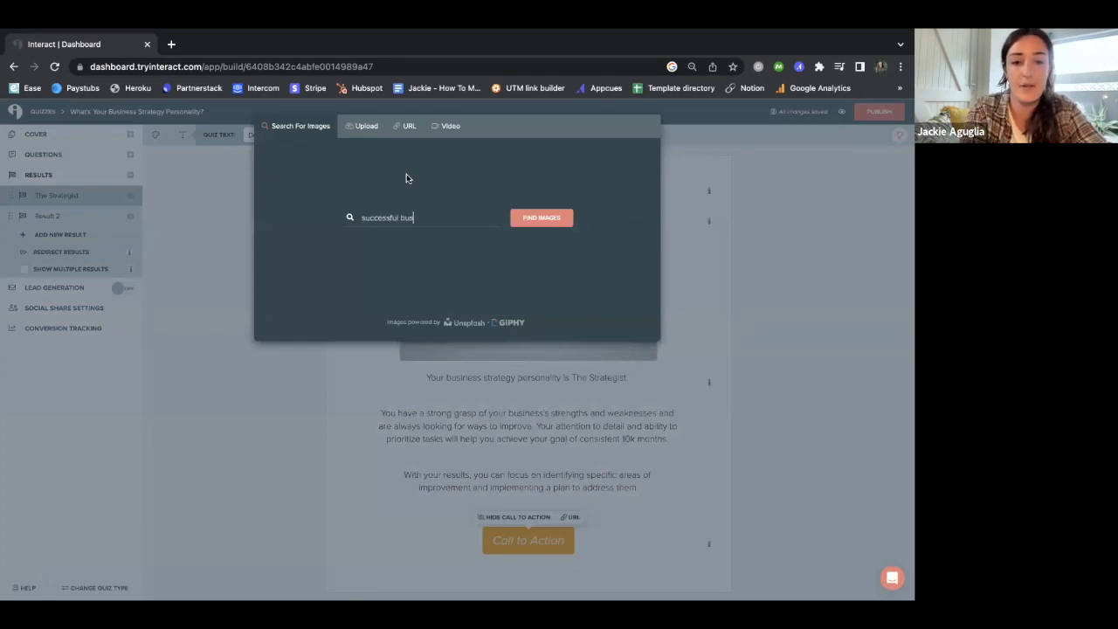
{"action": "key", "text": "Return"}
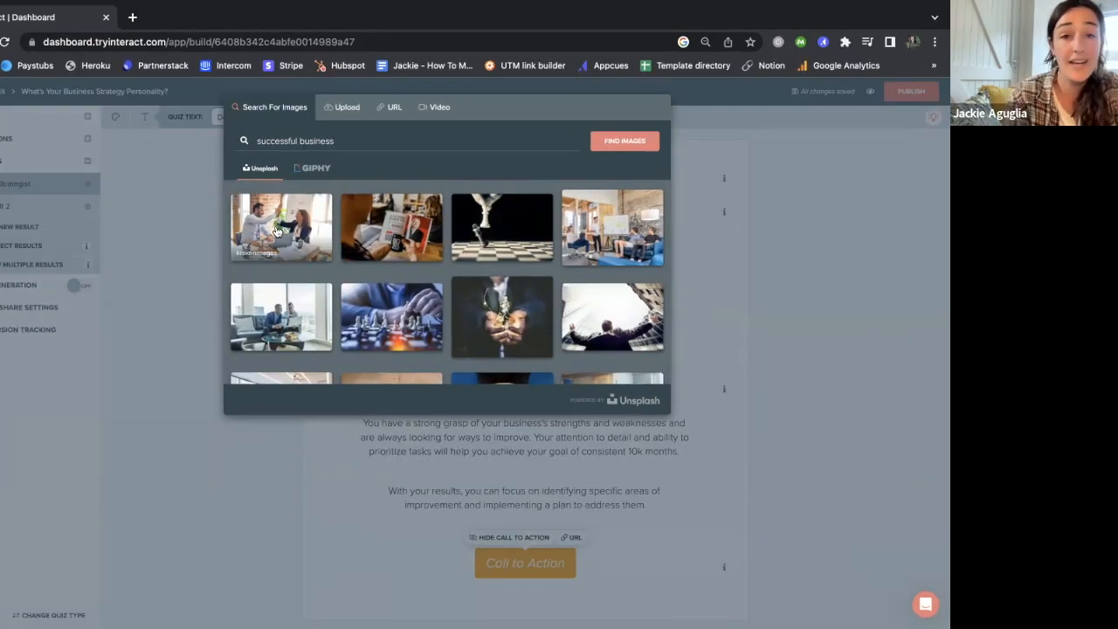
{"action": "left_click", "coordinate": [291, 231]}
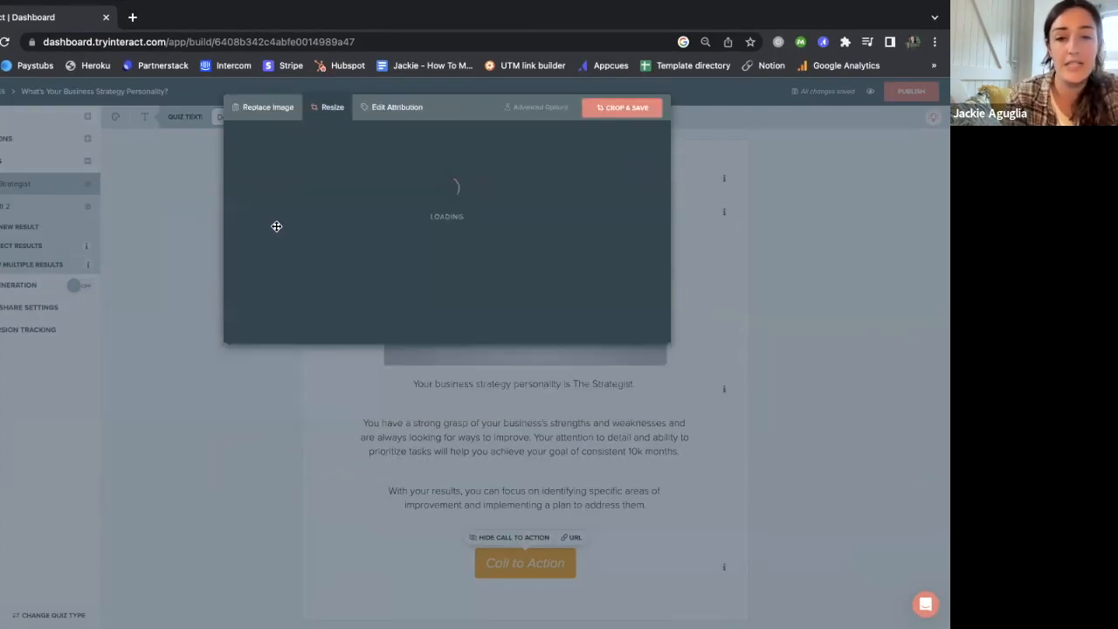
{"action": "left_click_drag", "start_coordinate": [515, 203], "coordinate": [523, 207]}
{"action": "left_click", "coordinate": [625, 108]}
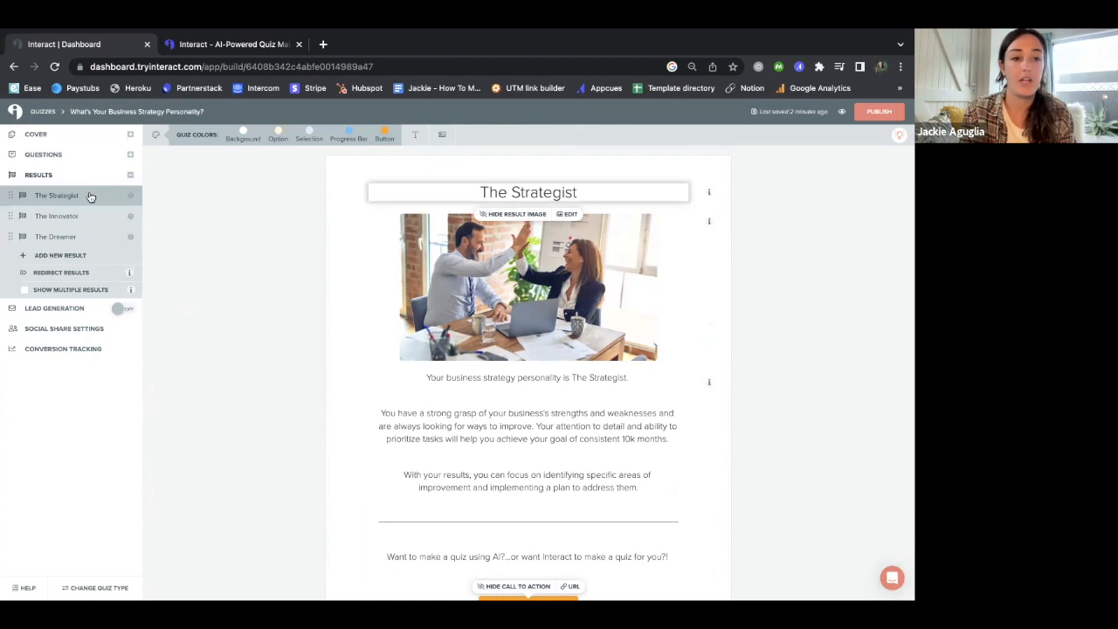
Correlate the marketing question's answers, in order, with The Strategist, The Innovator and The Dreamer, and save the correlations
{"action": "left_click", "coordinate": [53, 157]}
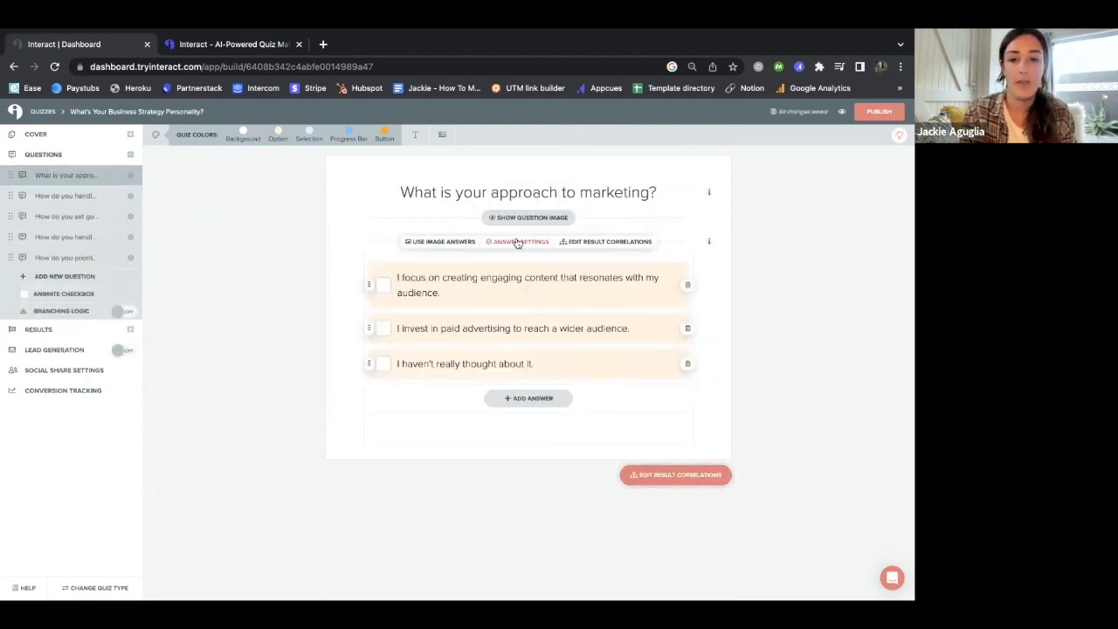
{"action": "left_click", "coordinate": [611, 248]}
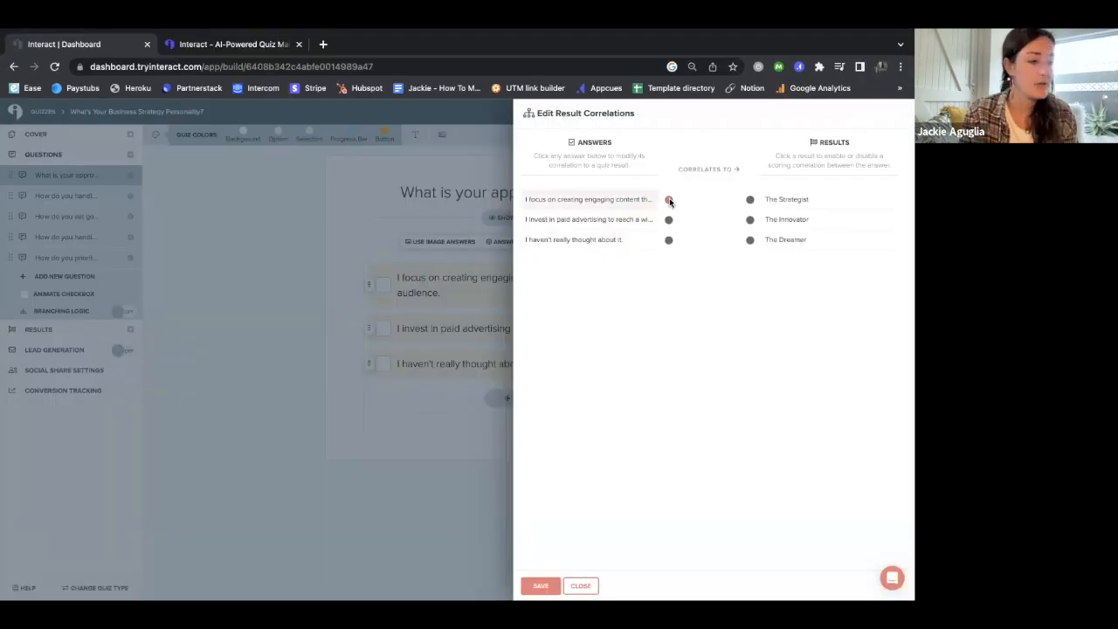
{"action": "left_click", "coordinate": [669, 199]}
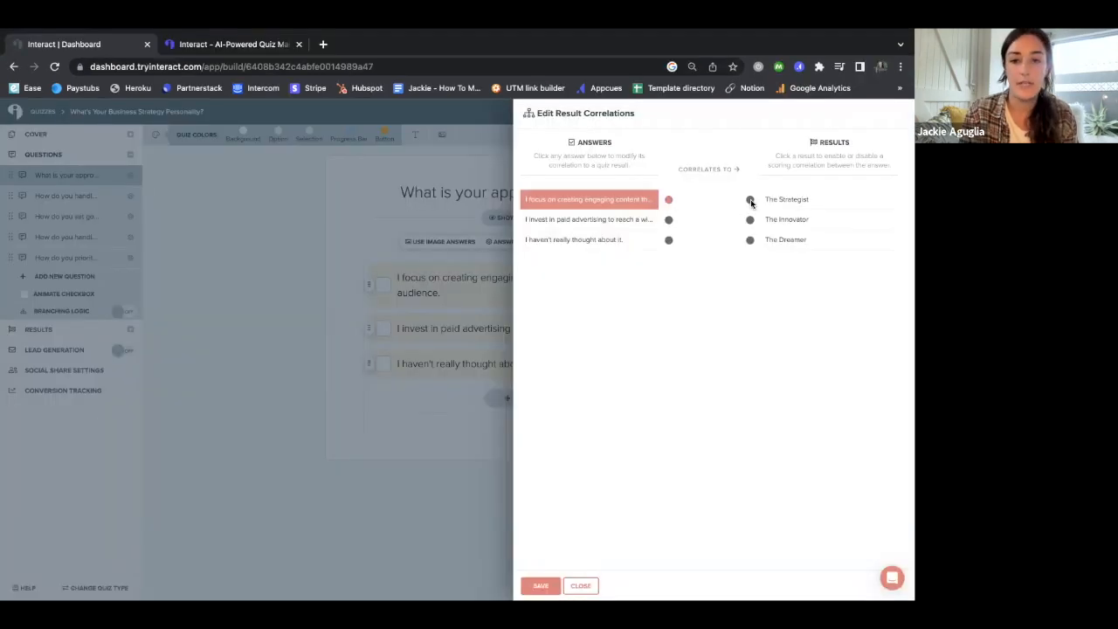
{"action": "left_click", "coordinate": [750, 200]}
{"action": "left_click", "coordinate": [669, 220]}
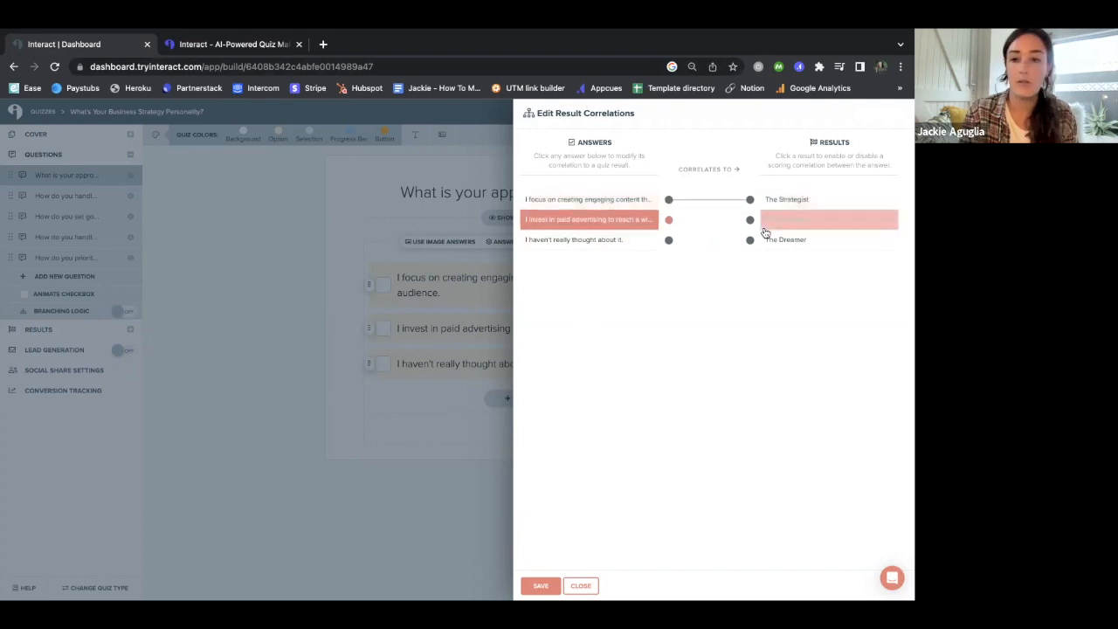
{"action": "left_click", "coordinate": [750, 219]}
{"action": "left_click", "coordinate": [669, 241]}
{"action": "left_click", "coordinate": [750, 239]}
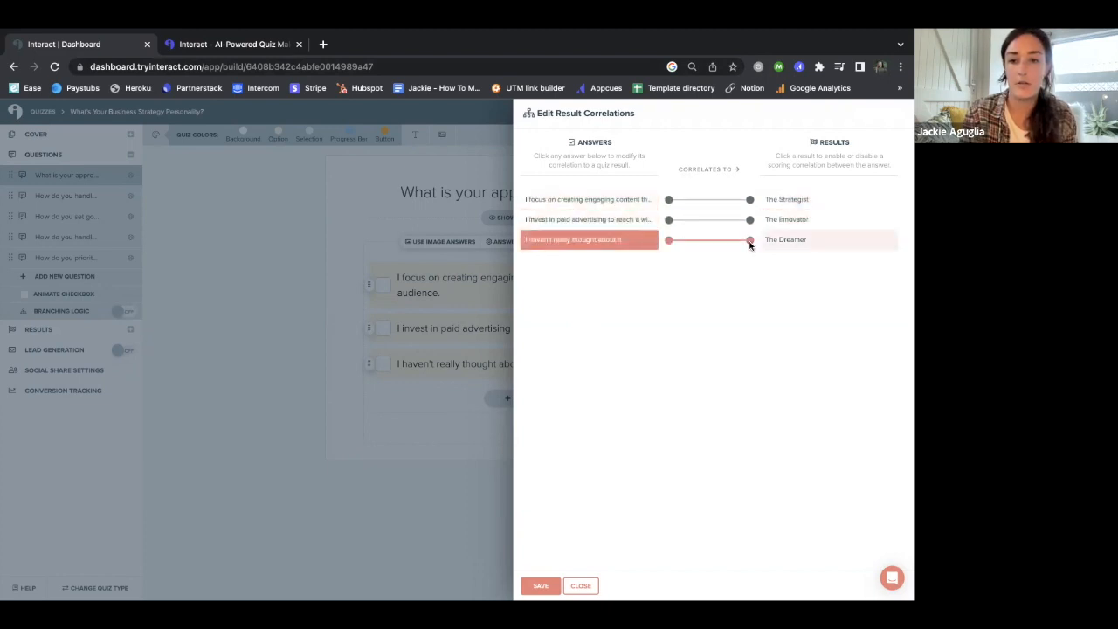
{"action": "left_click", "coordinate": [548, 586]}
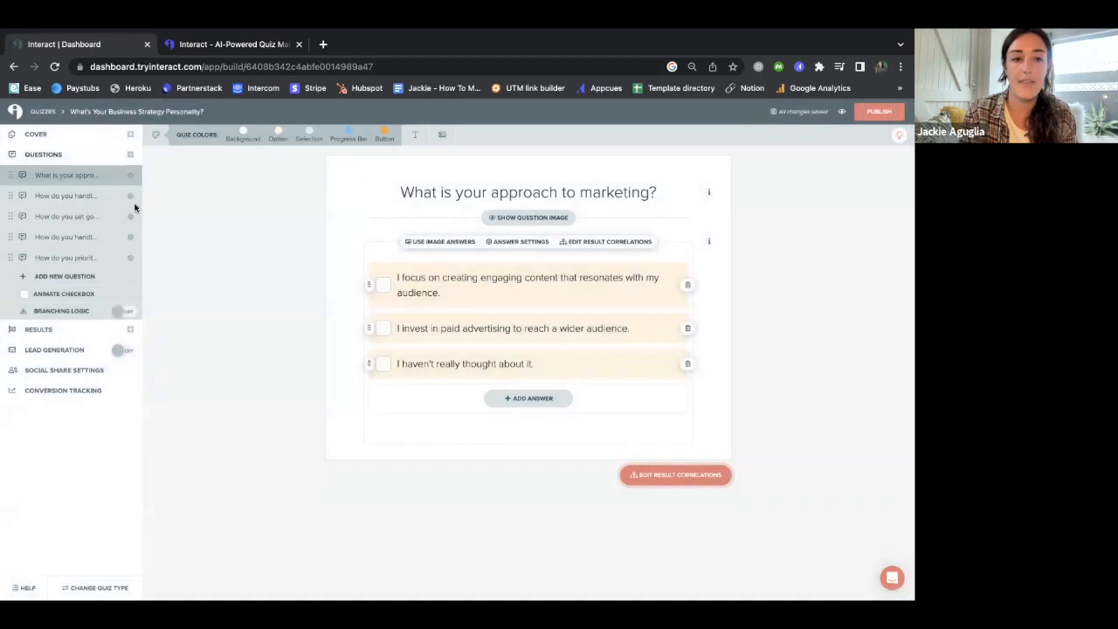
Correlate the customer feedback question's answers, in order, with The Strategist, The Innovator and The Dreamer, and save the correlations
{"action": "left_click", "coordinate": [104, 197]}
{"action": "left_click", "coordinate": [599, 241]}
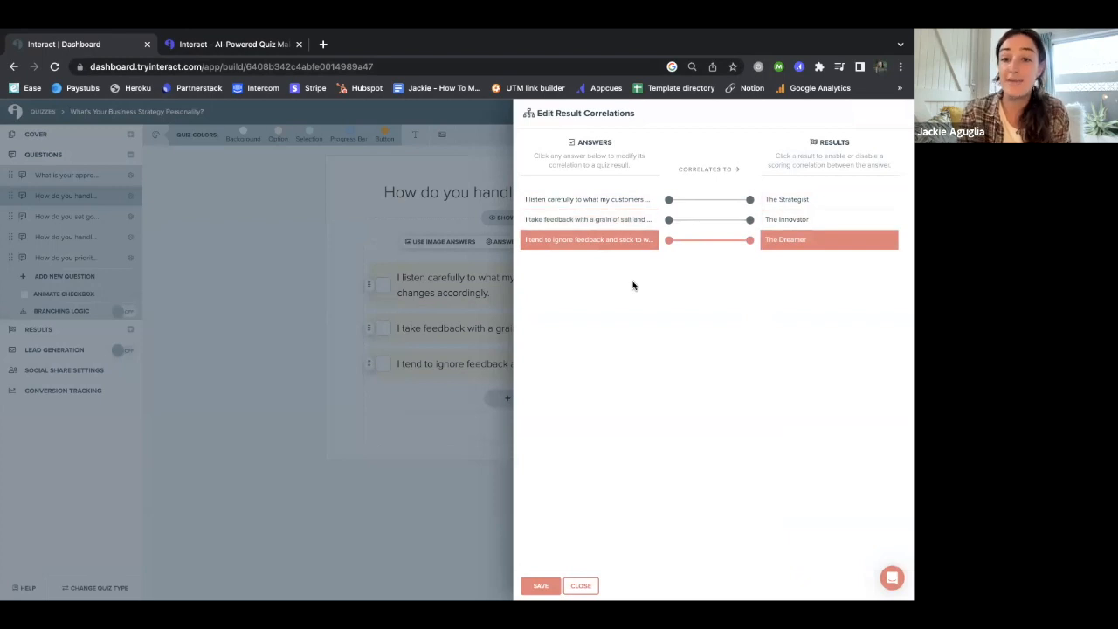
{"action": "left_click", "coordinate": [542, 585]}
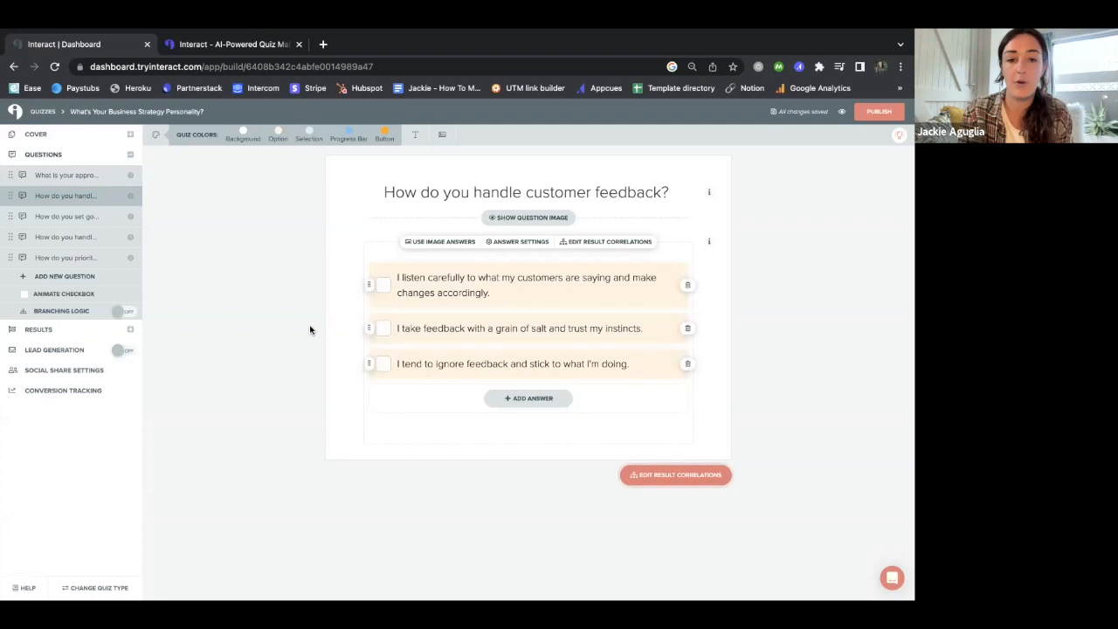
Return to the marketing question and open its result correlations for review
{"action": "mouse_move", "coordinate": [370, 330]}
{"action": "left_mouse_down"}
{"action": "mouse_move", "coordinate": [369, 284]}
{"action": "mouse_move", "coordinate": [370, 323]}
{"action": "left_mouse_up"}
{"action": "left_click", "coordinate": [95, 182]}
{"action": "left_click", "coordinate": [596, 241]}
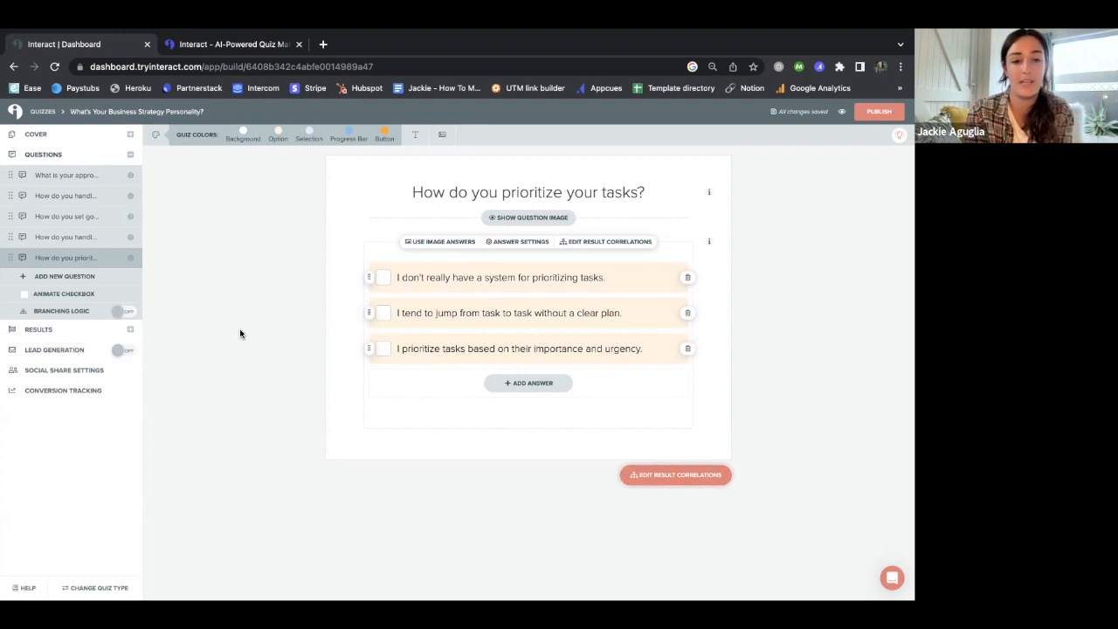
Turn on lead generation and add First Name to the opt-in form's contact fields
{"action": "left_click", "coordinate": [121, 350]}
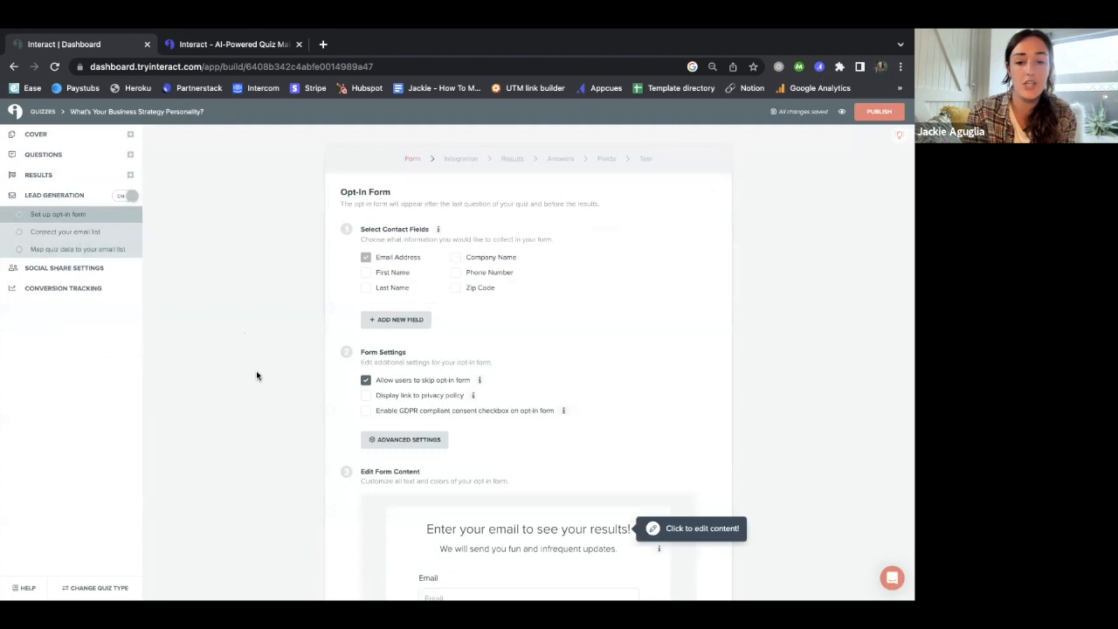
{"action": "scroll", "coordinate": [256, 370], "scroll_direction": "down", "scroll_amount": 1}
{"action": "scroll", "coordinate": [286, 366], "scroll_direction": "up", "scroll_amount": 2}
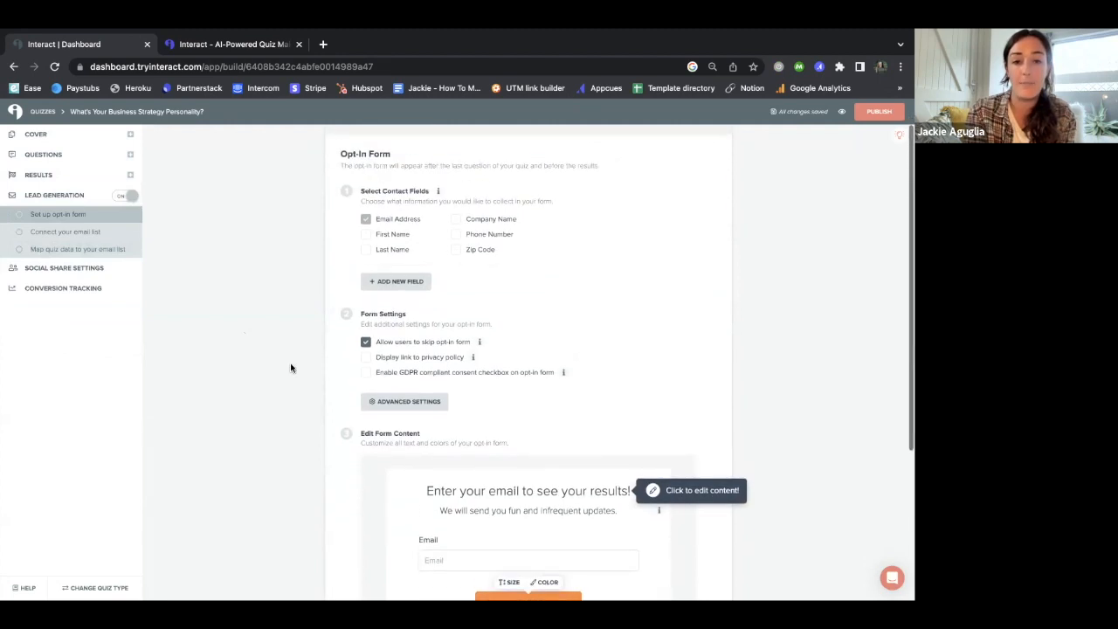
{"action": "left_click", "coordinate": [389, 240]}
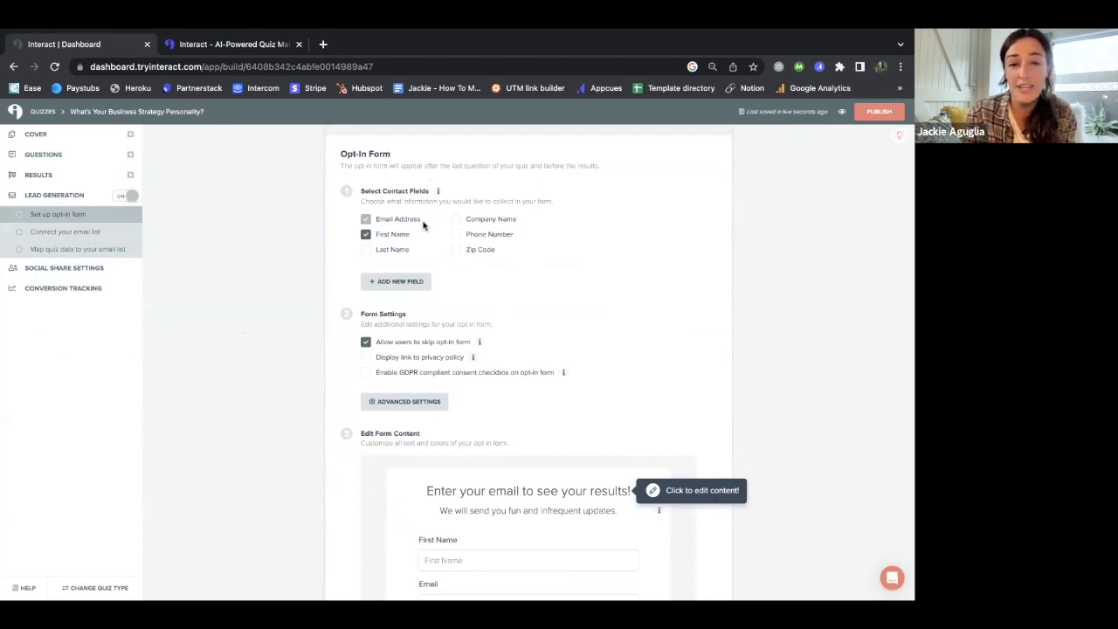
Set the opt-in headline to "Want to learn more about how to achieve 10k months in your business?", write an email-list invitation below it, and save
{"action": "scroll", "coordinate": [485, 353], "scroll_direction": "down", "scroll_amount": 3}
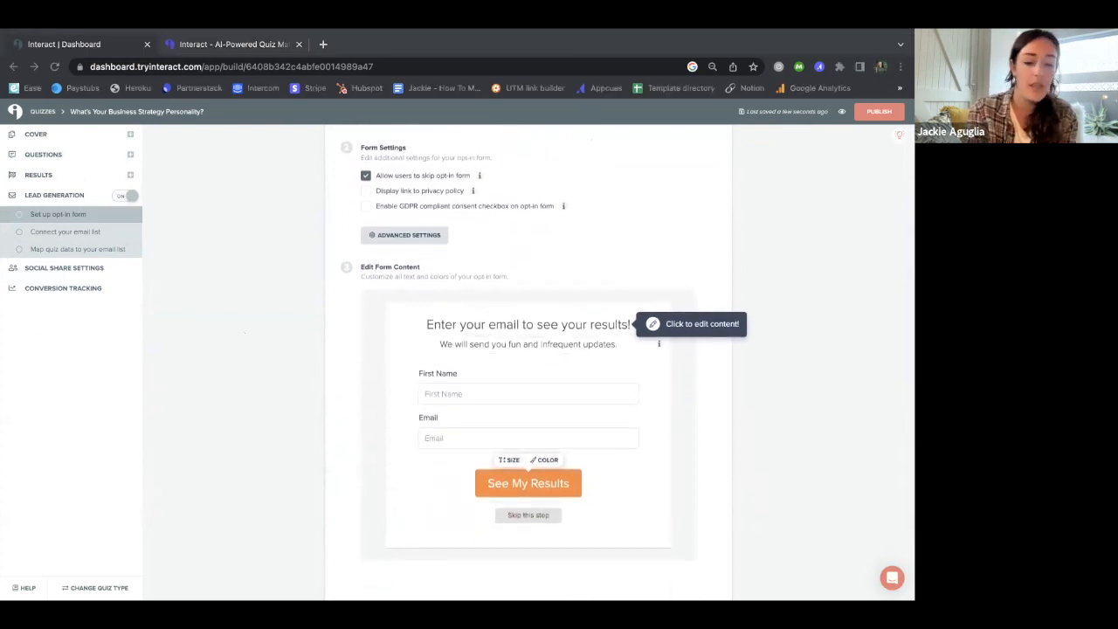
{"action": "left_click", "coordinate": [499, 326]}
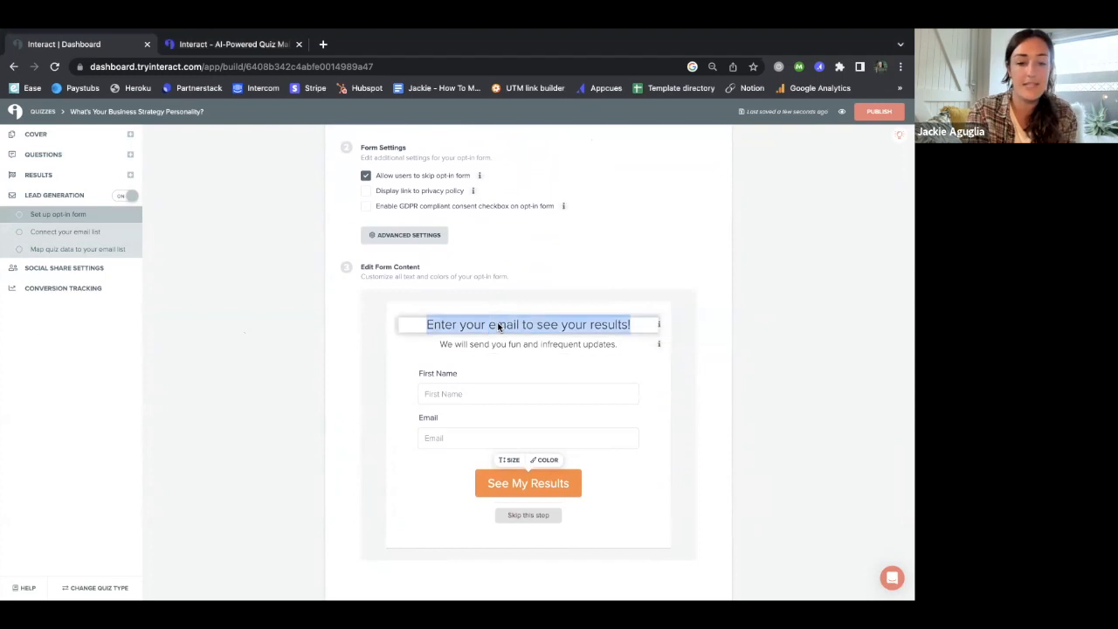
{"action": "type", "text": "Want to learn more about how to achieve 10k months in your business?"}
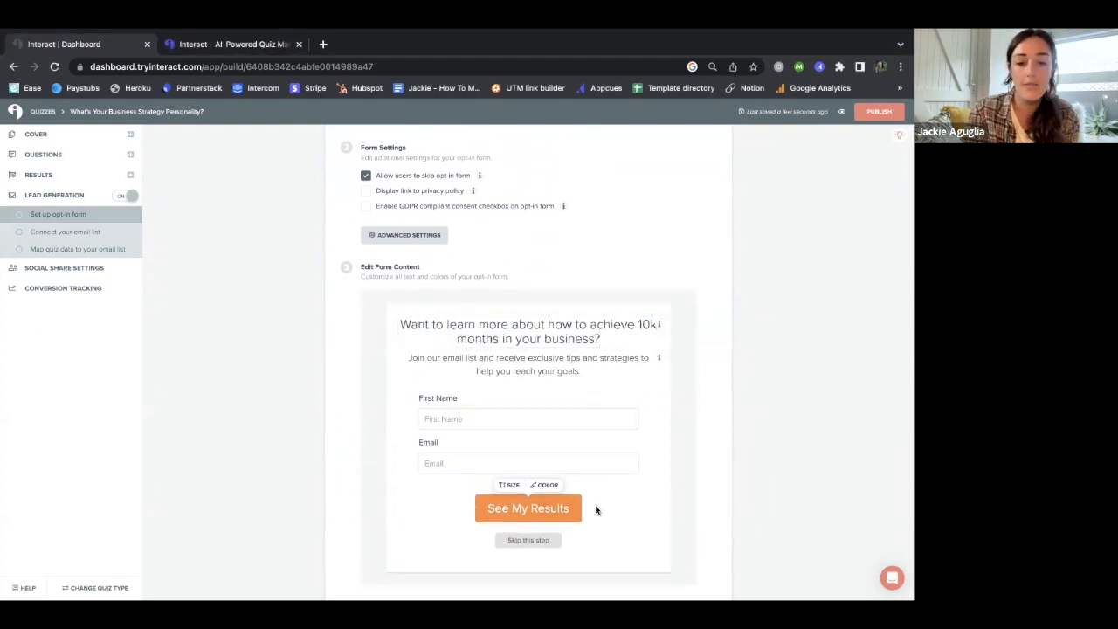
{"action": "scroll", "coordinate": [605, 480], "scroll_direction": "down", "scroll_amount": 2}
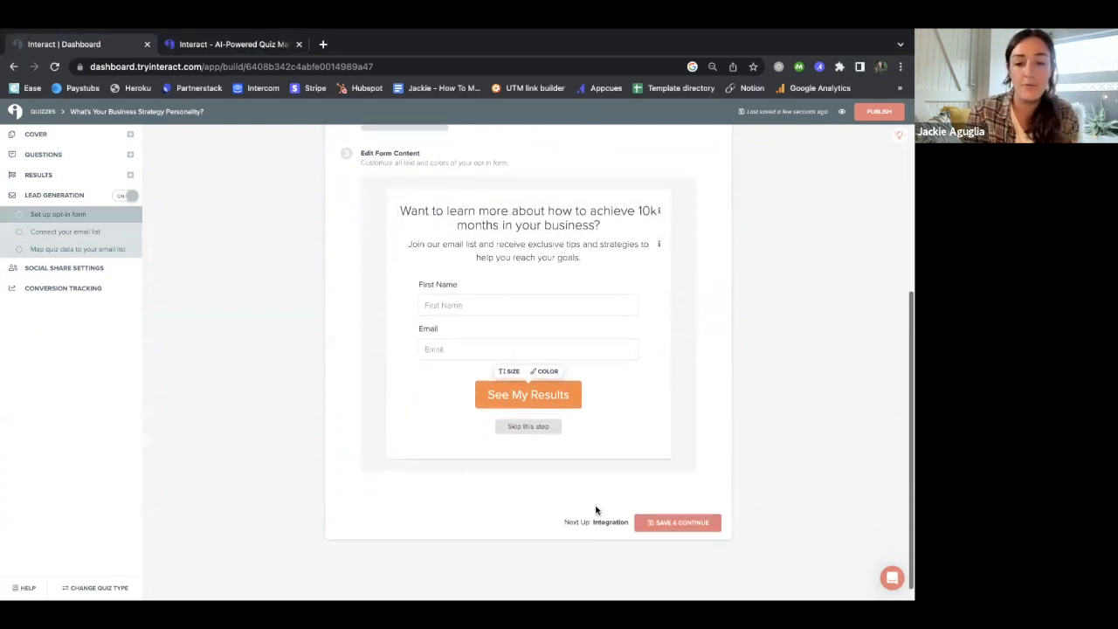
{"action": "left_click", "coordinate": [661, 523]}
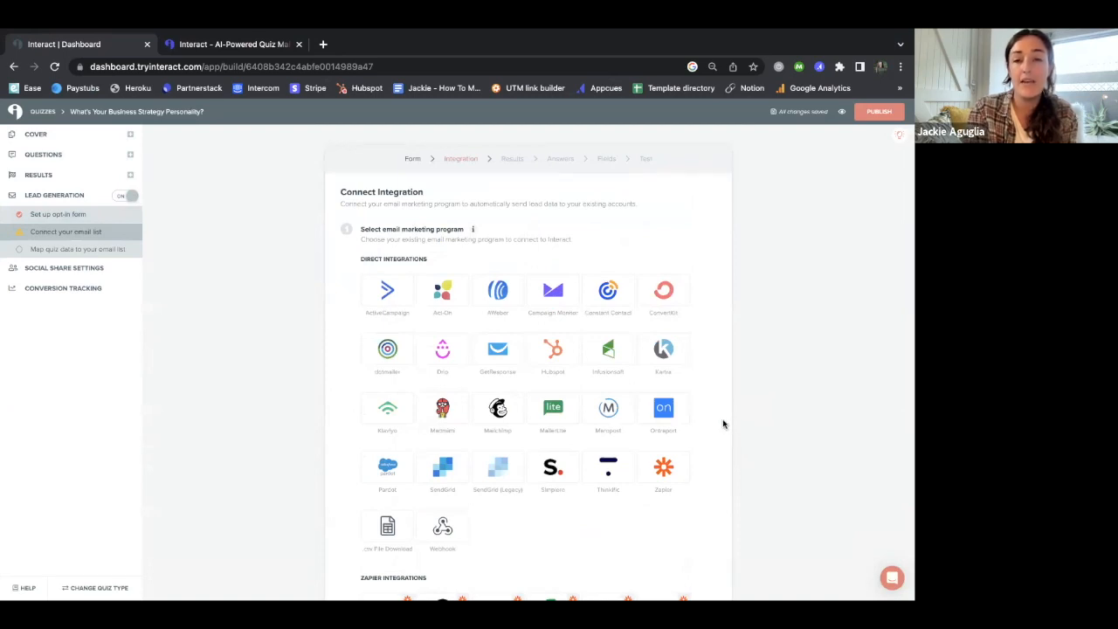
Connect the .csv File Download integration for the quiz's lead data and publish the quiz
{"action": "left_click", "coordinate": [393, 533]}
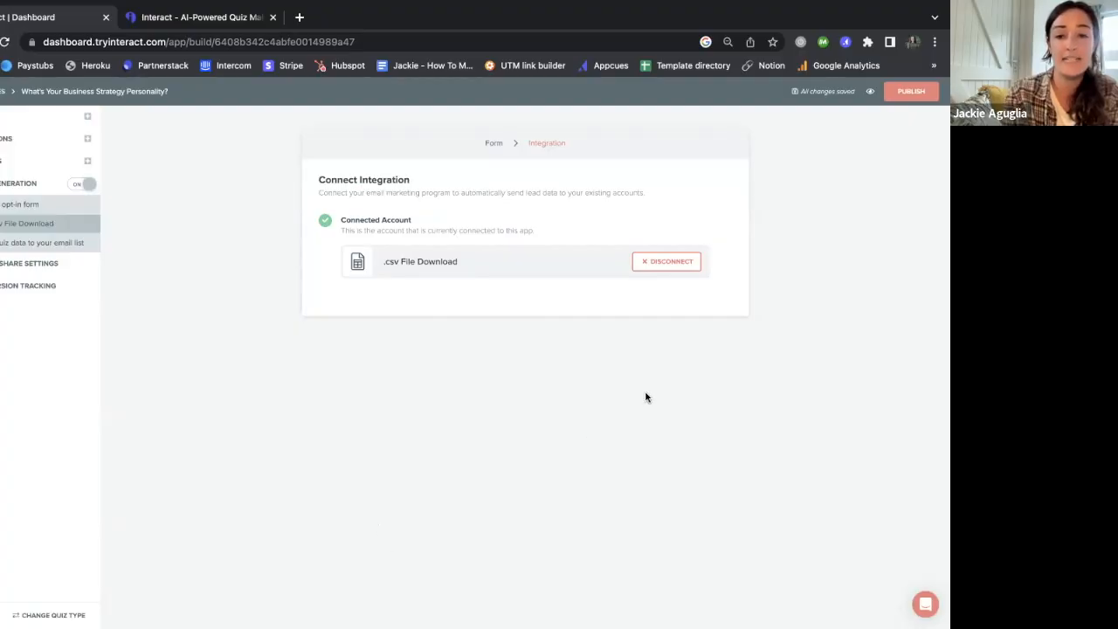
{"action": "left_click", "coordinate": [909, 91]}
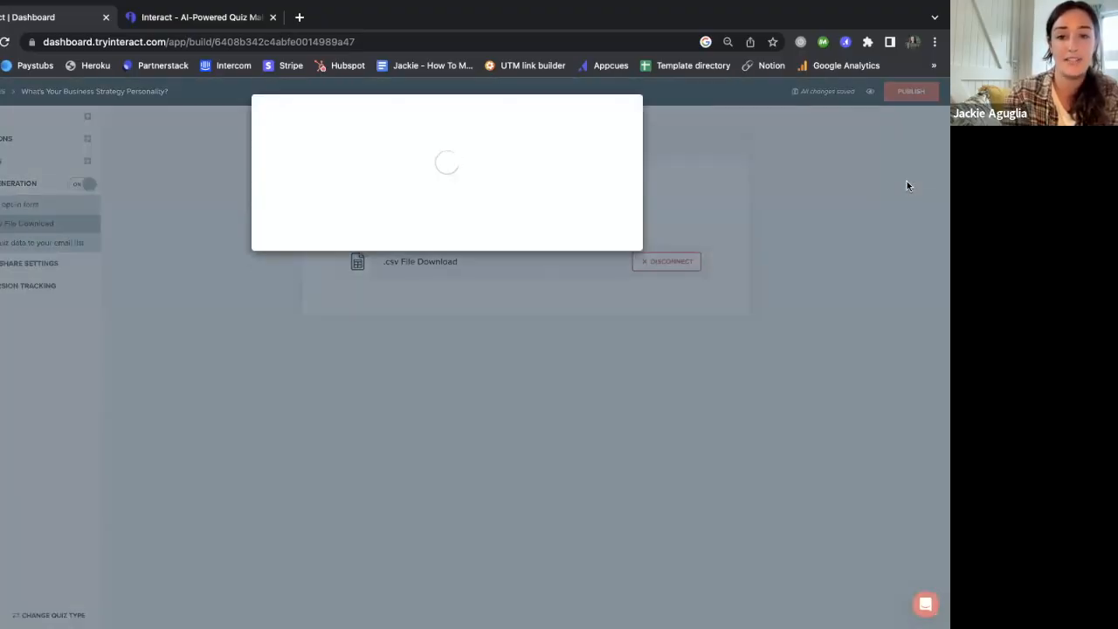
{"action": "left_click", "coordinate": [458, 206]}
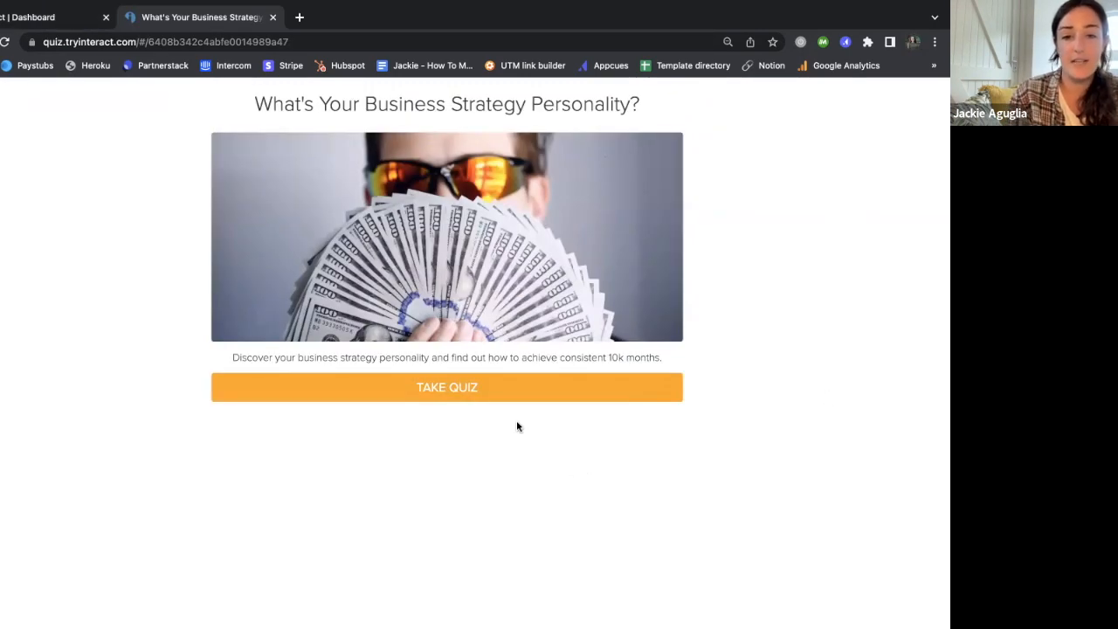
Start the published "What's Your Business Strategy Personality?" quiz on its live page and answer all five questions
{"action": "left_click", "coordinate": [471, 389]}
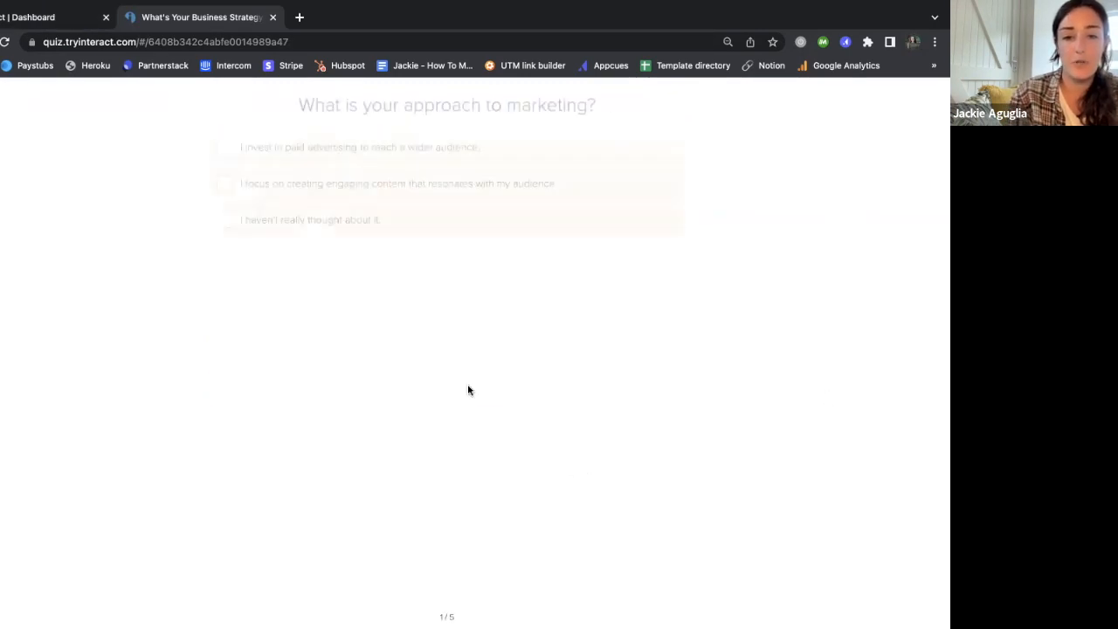
{"action": "left_click", "coordinate": [387, 227]}
{"action": "left_click", "coordinate": [387, 188]}
{"action": "left_click", "coordinate": [407, 157]}
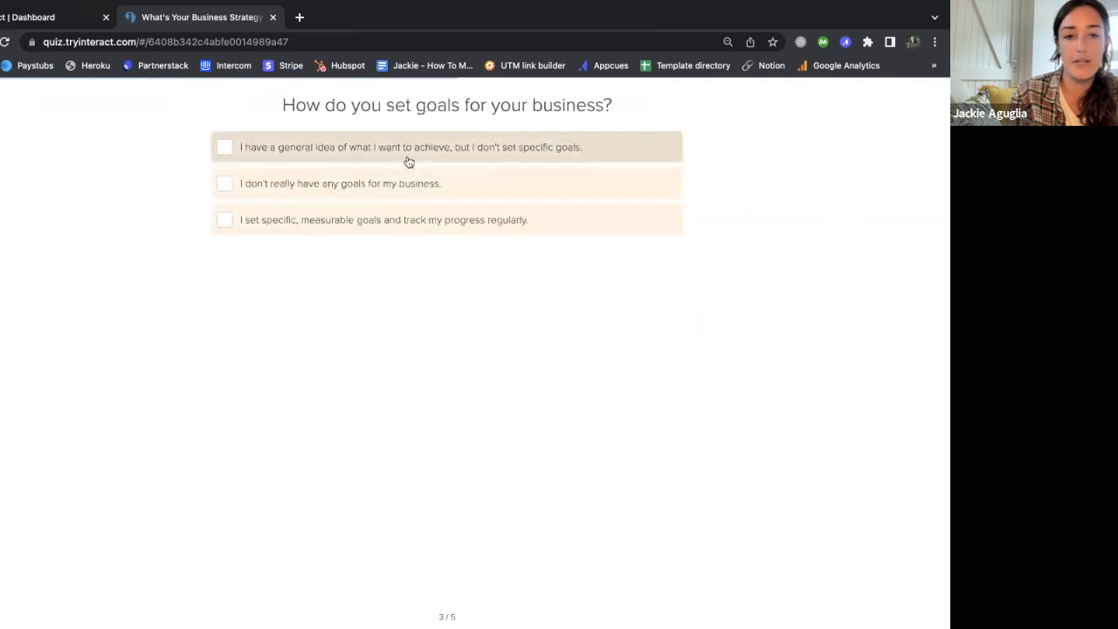
{"action": "left_click", "coordinate": [411, 182]}
{"action": "left_click", "coordinate": [411, 182]}
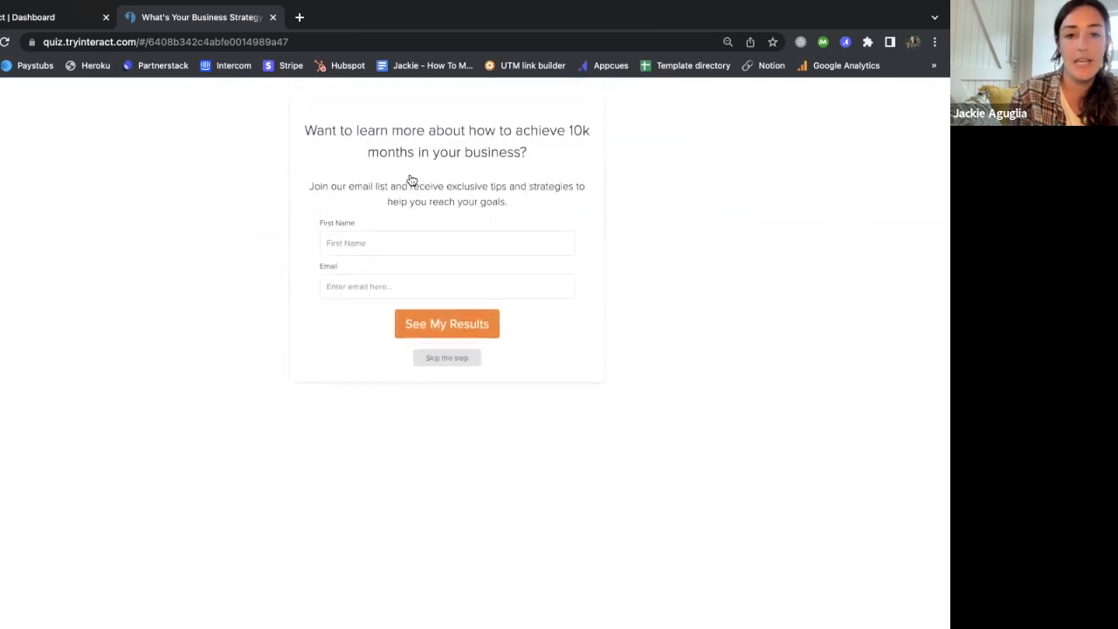
Fill in the opt-in form's first name and email, submit it, and review the quiz result page down to the share options
{"action": "left_click", "coordinate": [397, 241]}
{"action": "type", "text": "Jackie"}
{"action": "key", "text": "Tab"}
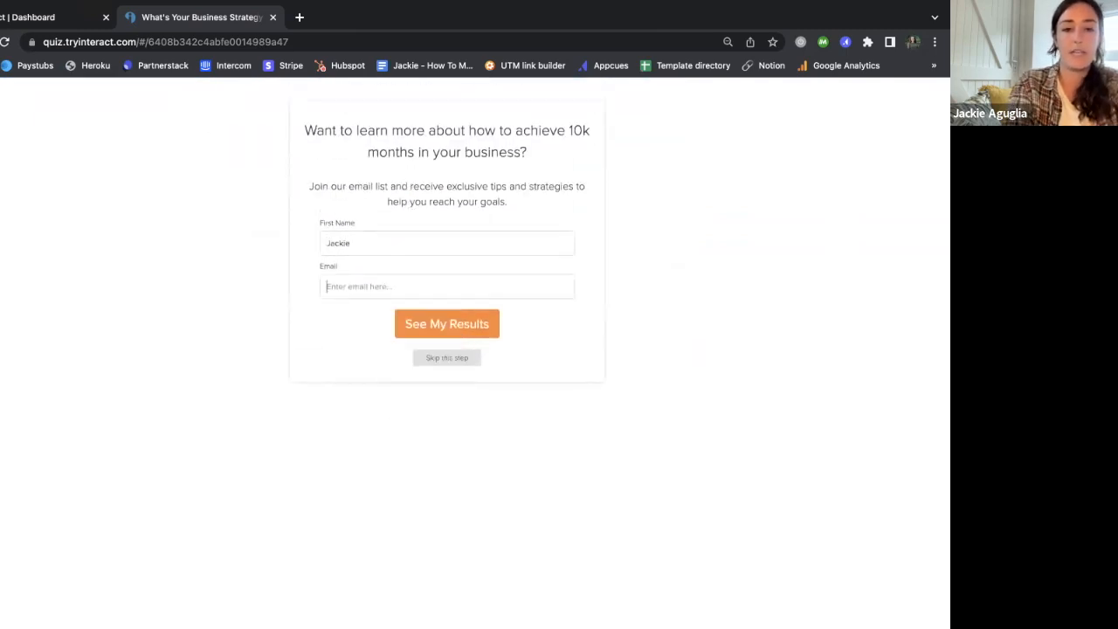
{"action": "type", "text": "qui"}
{"action": "left_click", "coordinate": [442, 323]}
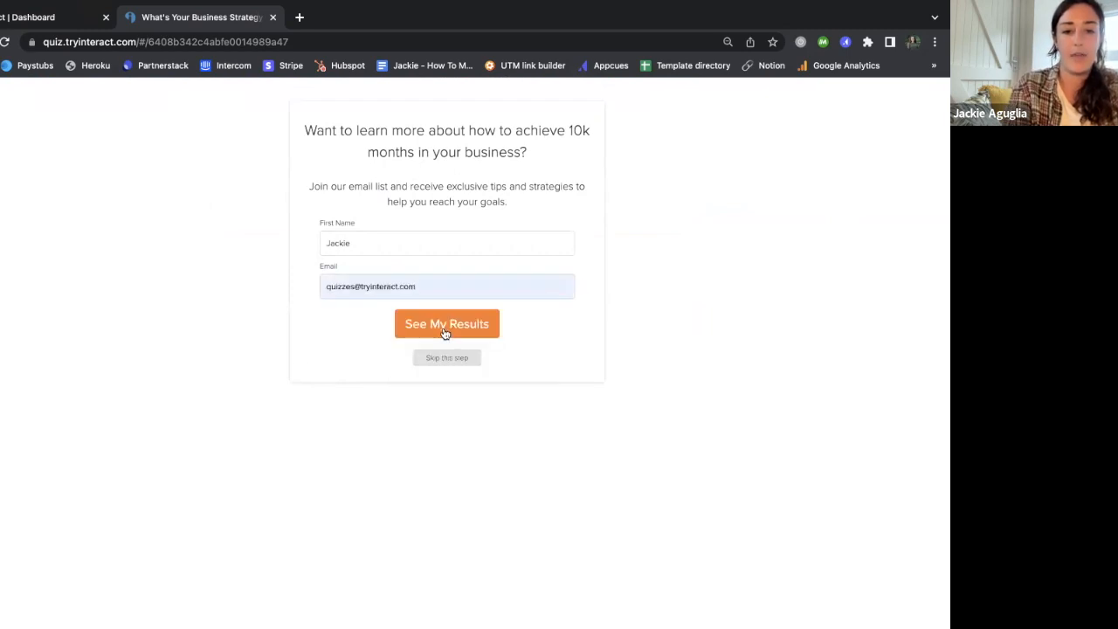
{"action": "left_click", "coordinate": [444, 330]}
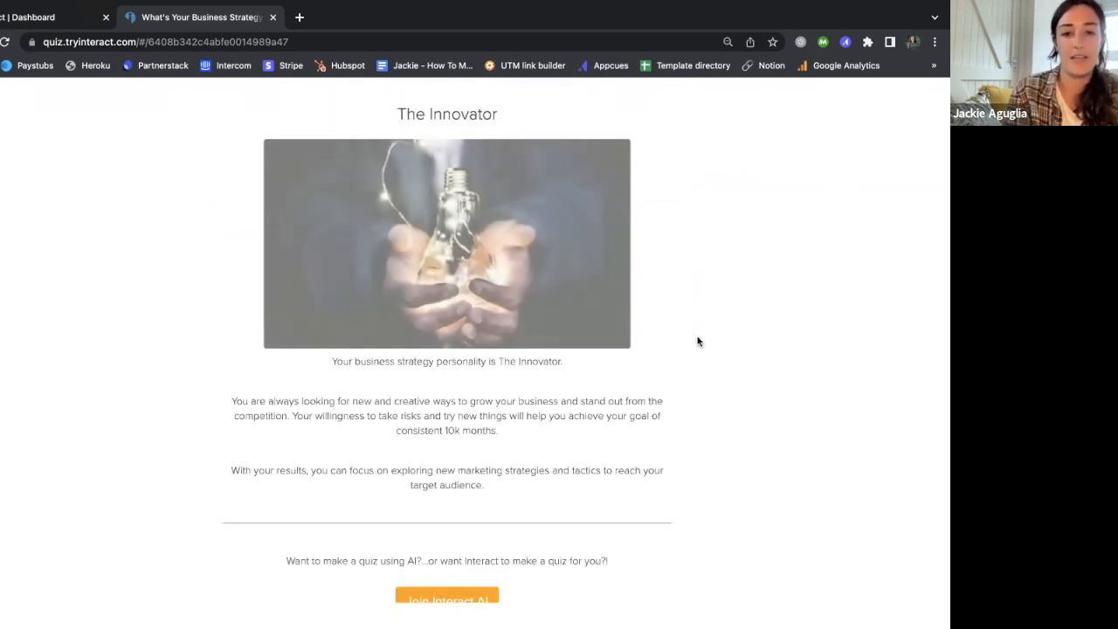
{"action": "scroll", "coordinate": [678, 415], "scroll_direction": "down", "scroll_amount": 1}
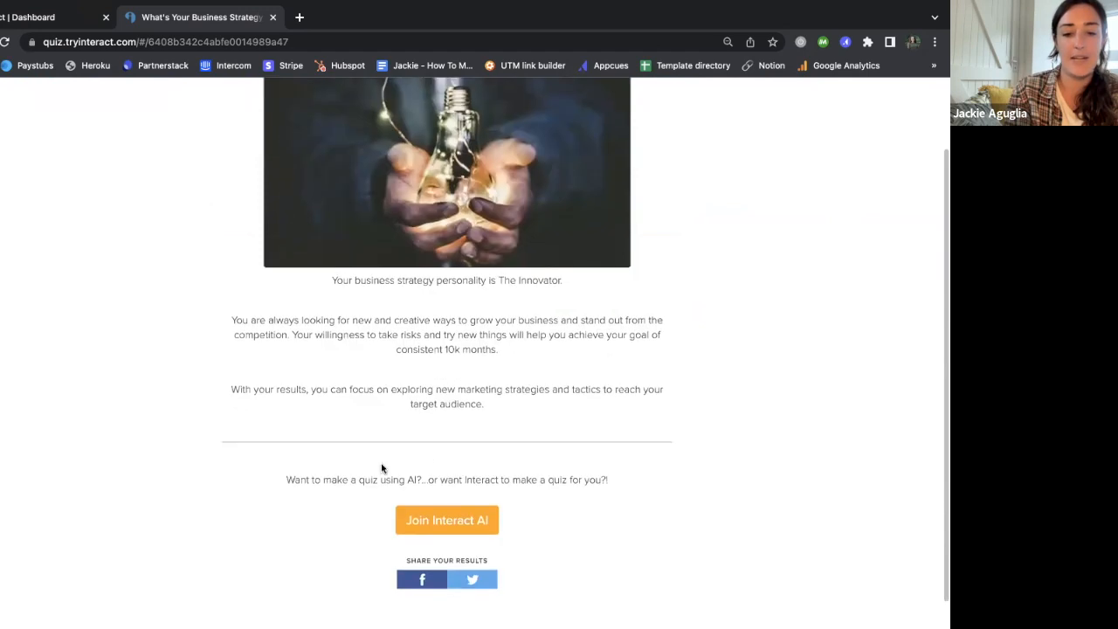